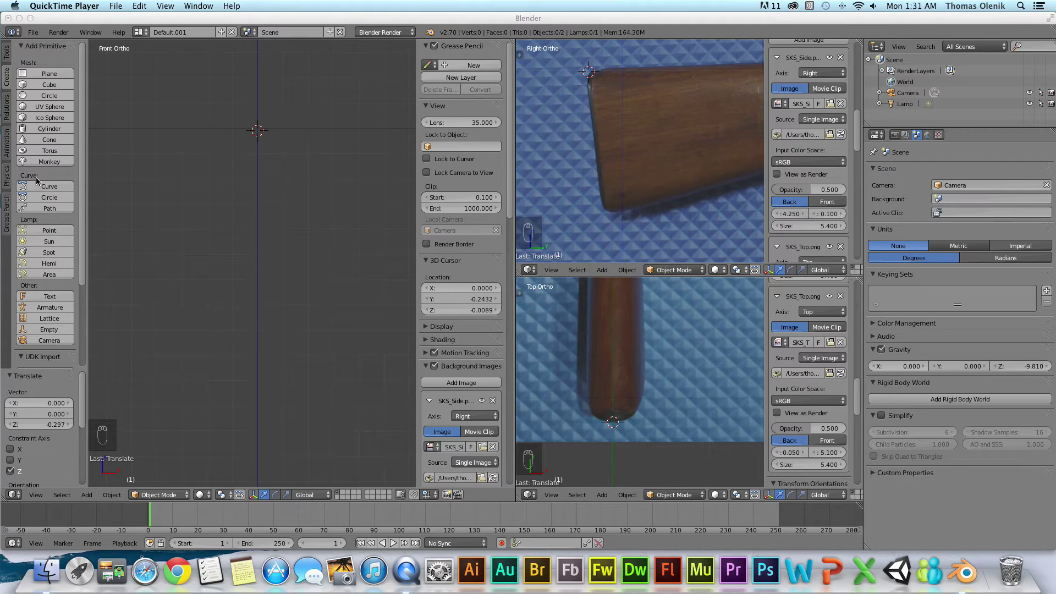
# Focus the Blender window and show the Create tab of the Tool Shelf.
pyautogui.click(6, 83)
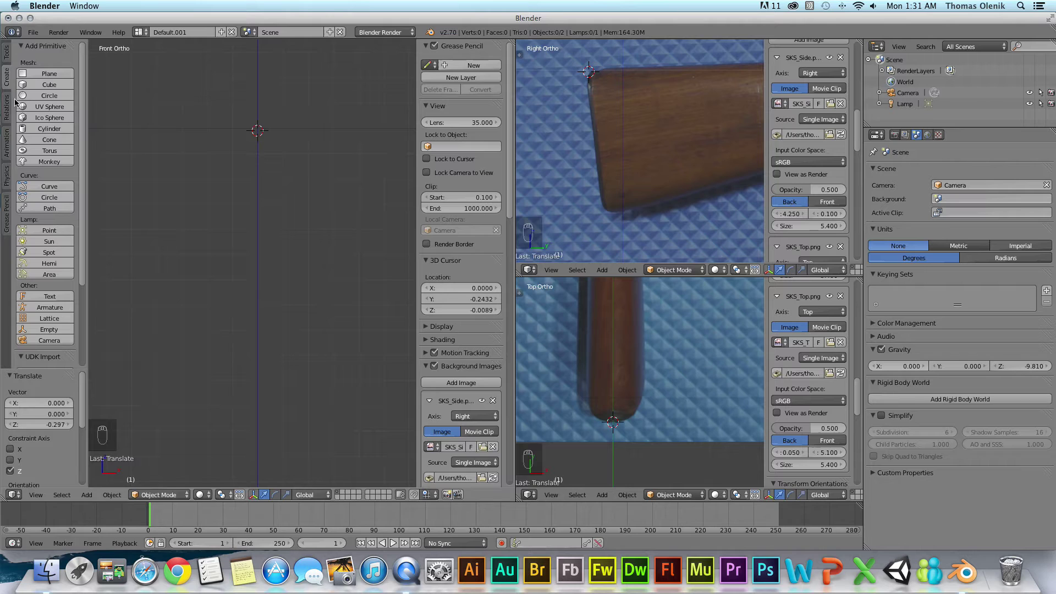
pyautogui.click(7, 79)
# Add a Bezier circle at the 3D cursor and rotate it 90° around X.
pyautogui.click(63, 198)
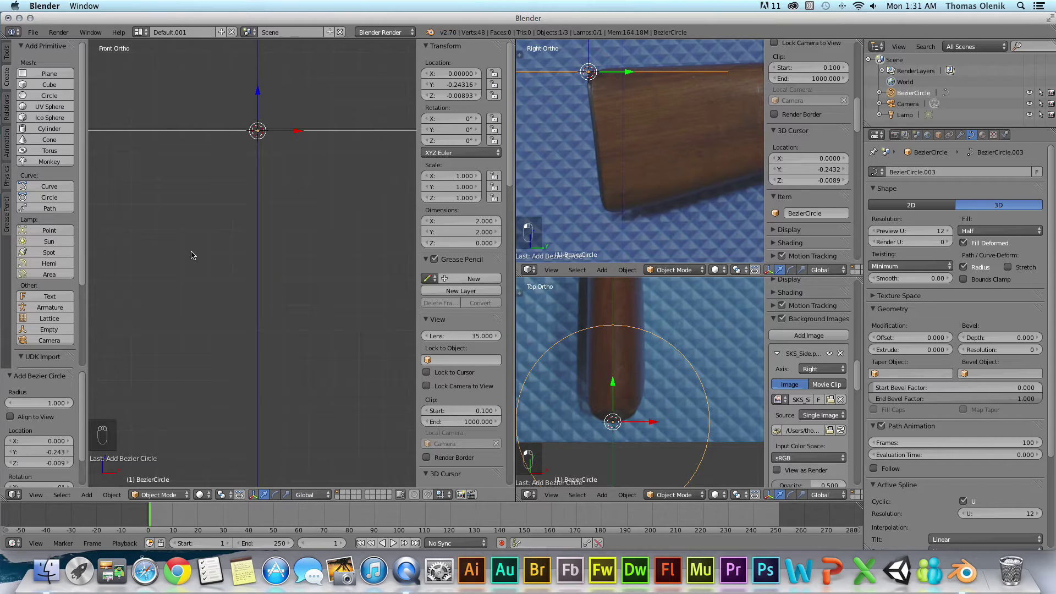
pyautogui.press('r')
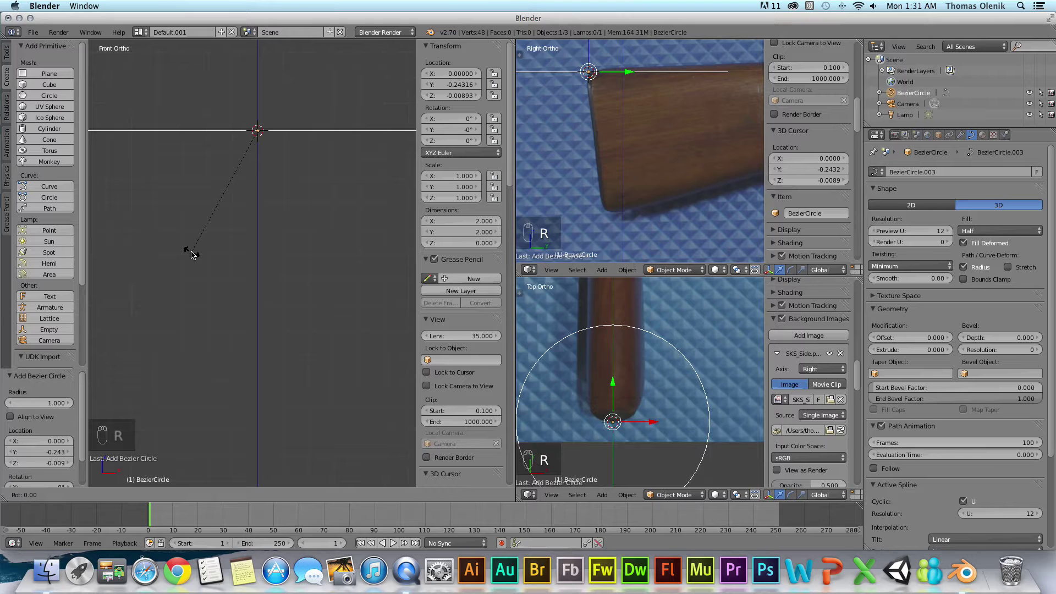
pyautogui.write('x')
pyautogui.write('90')
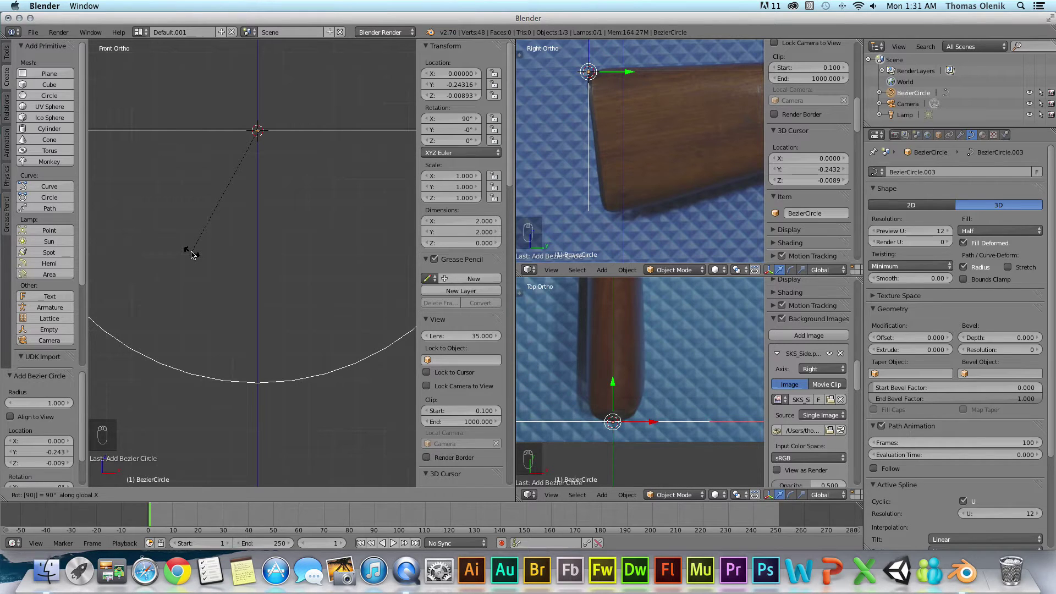
pyautogui.press('Return')
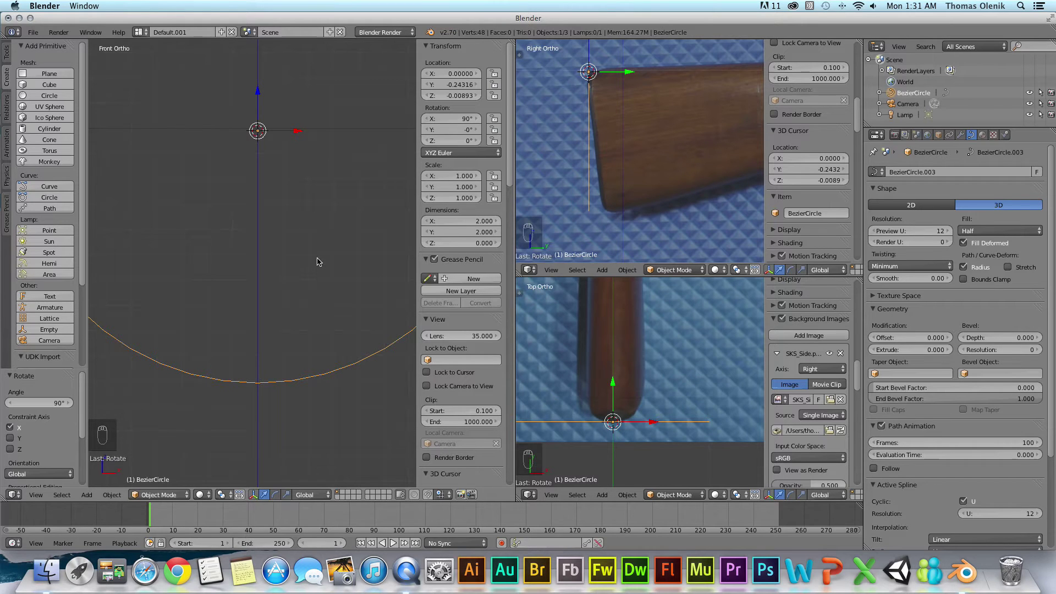
pyautogui.press('s')
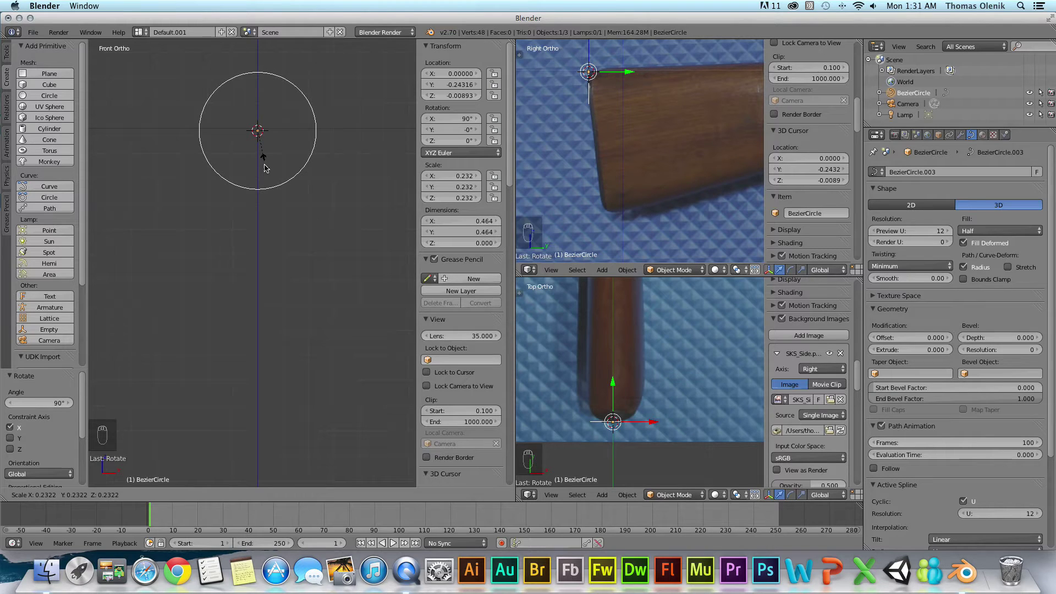
# Scale the upright circle down to about 0.245 and lower it 0.033 along Z.
pyautogui.click(265, 170)
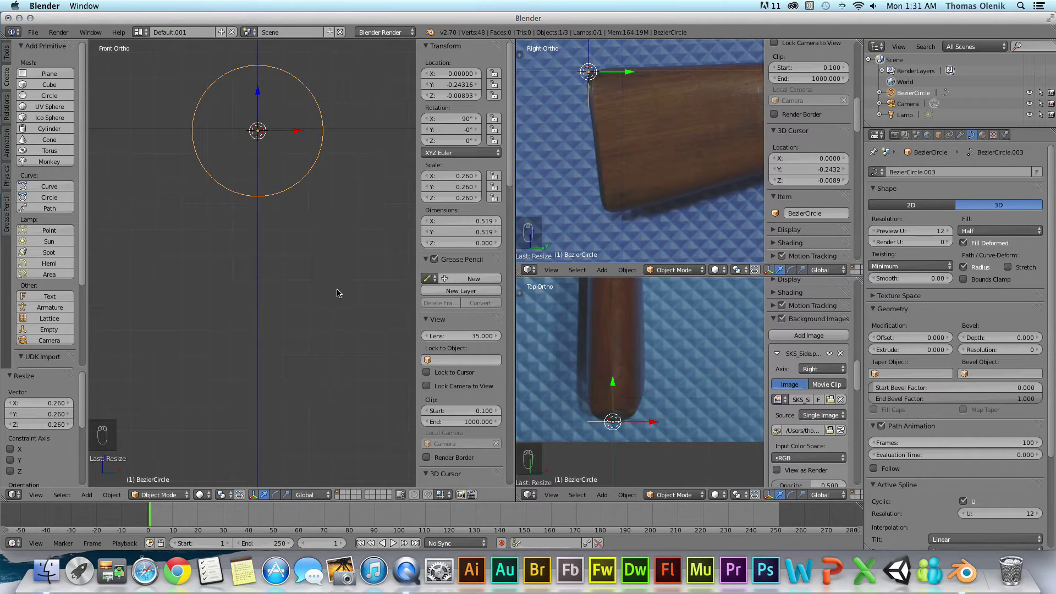
pyautogui.press('s')
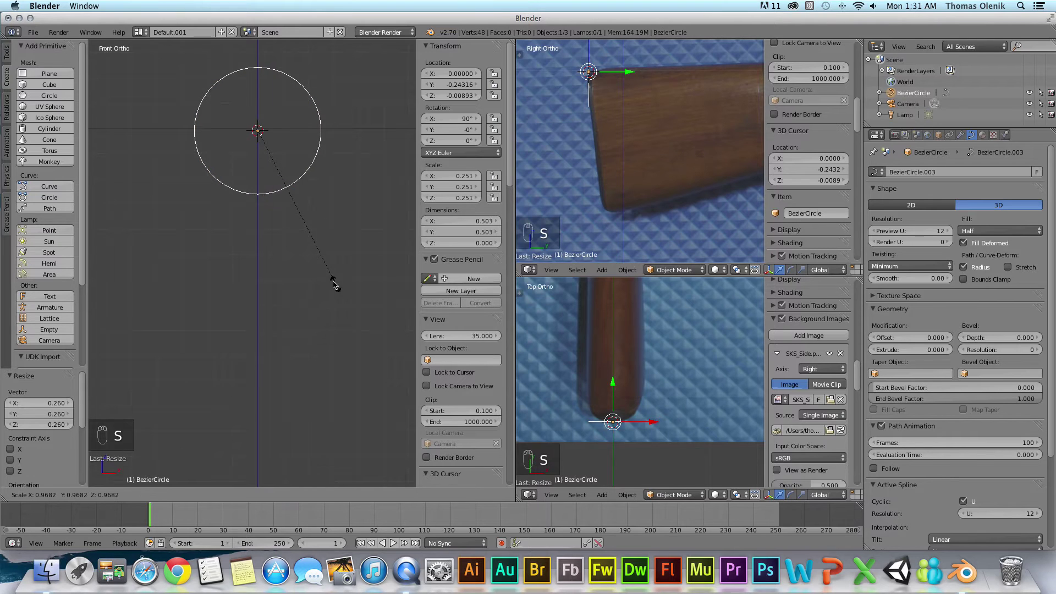
pyautogui.click(332, 284)
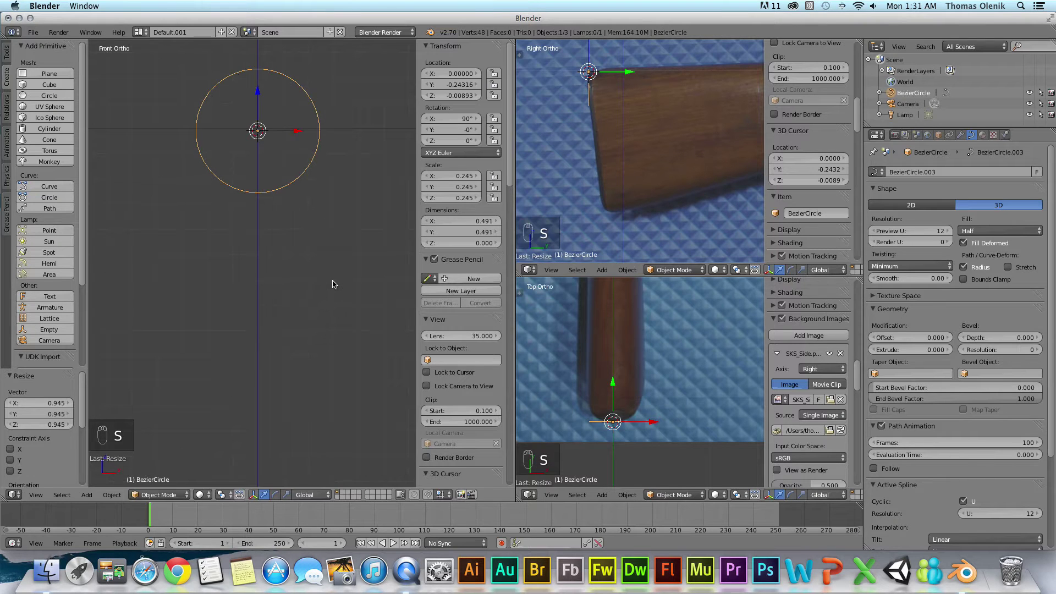
pyautogui.click(258, 97)
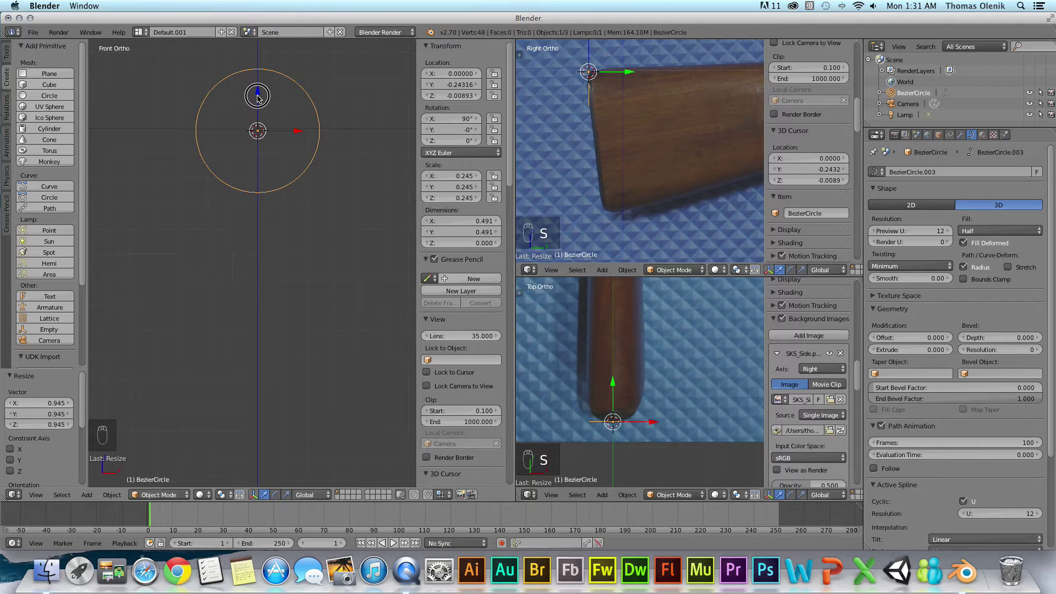
pyautogui.moveTo(258, 97)
pyautogui.mouseDown()
pyautogui.moveTo(260, 149)
pyautogui.moveTo(261, 99)
pyautogui.mouseUp()
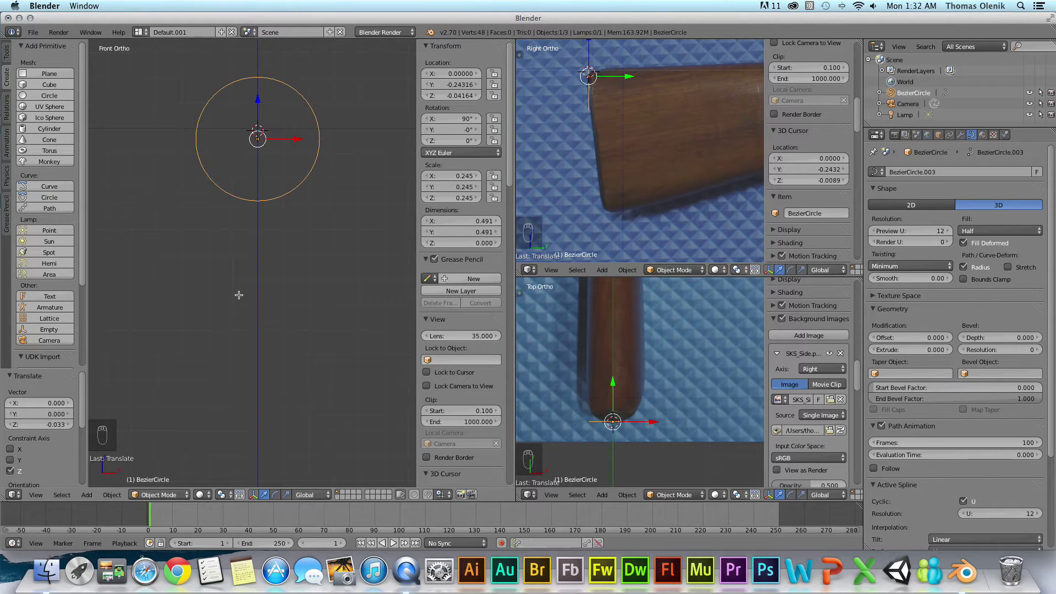
# In Edit Mode, pull the circle's bottom control point down into a tall oval.
pyautogui.press('Tab')
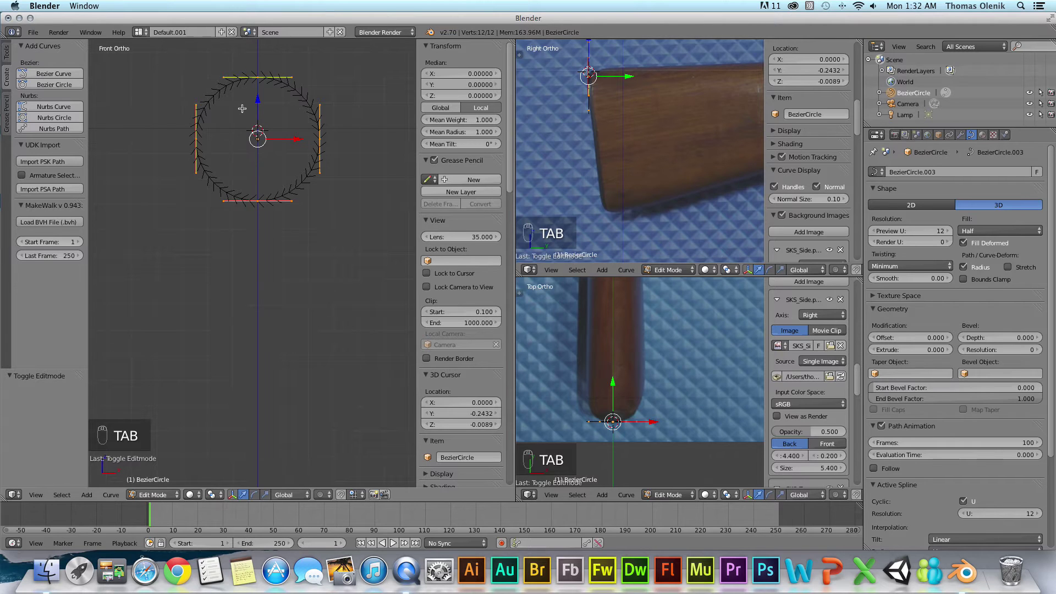
pyautogui.rightClick(258, 201)
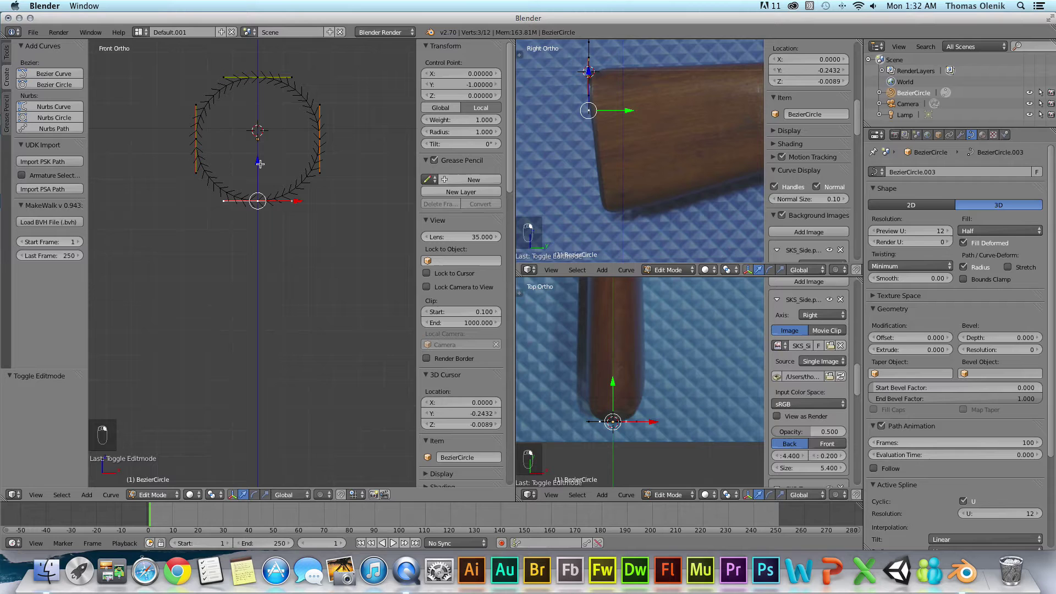
pyautogui.press('g')
pyautogui.press('x')
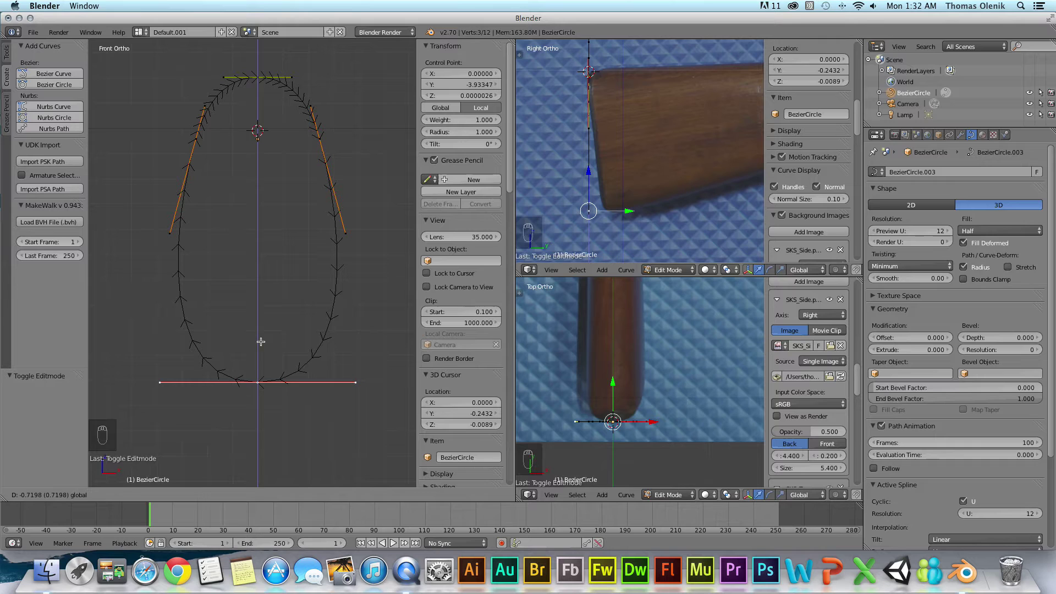
pyautogui.click(261, 341)
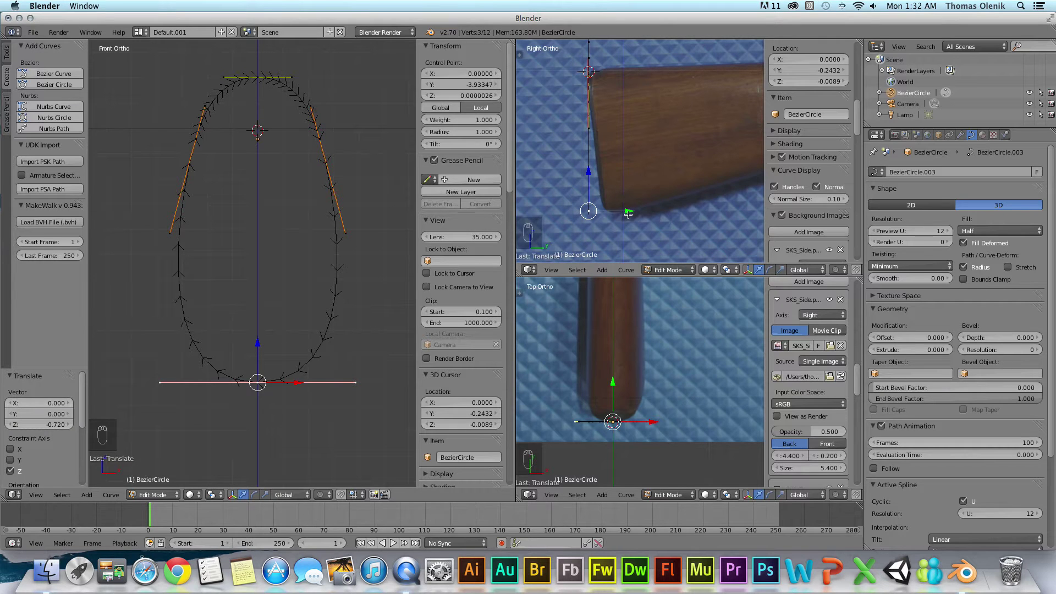
# Align the bottom point with the stock's lower corner along Y and raise it slightly on Z.
pyautogui.press('g')
pyautogui.press('y')
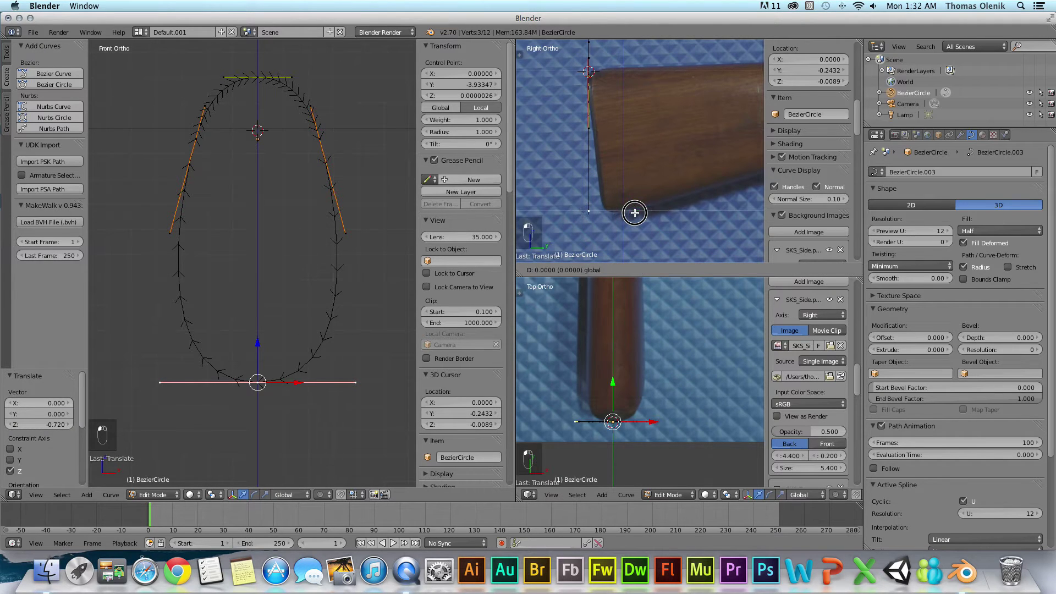
pyautogui.click(641, 213)
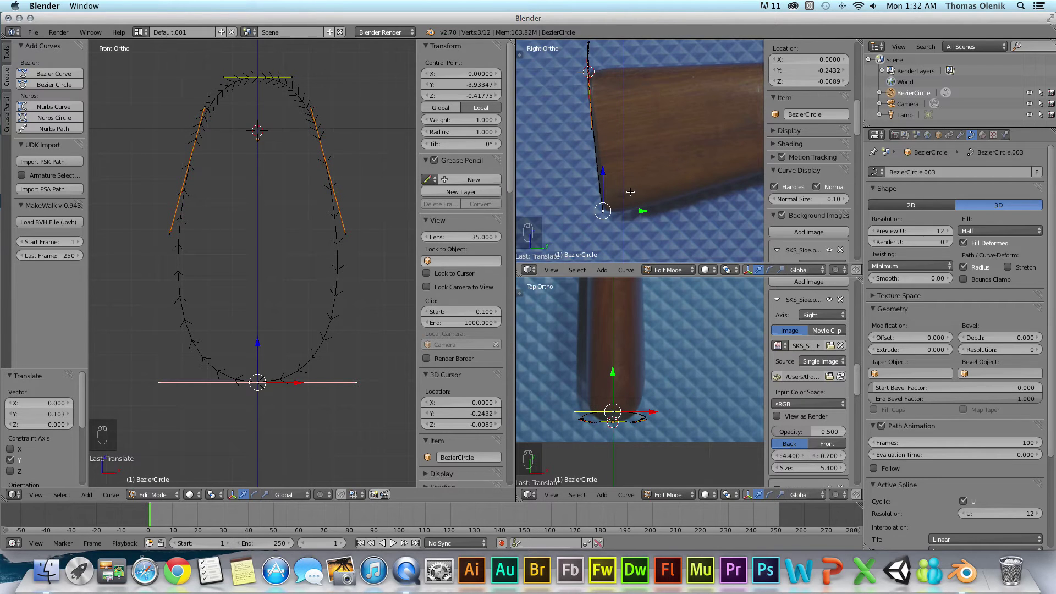
pyautogui.click(604, 174)
pyautogui.moveTo(603, 173); pyautogui.dragTo(605, 171)
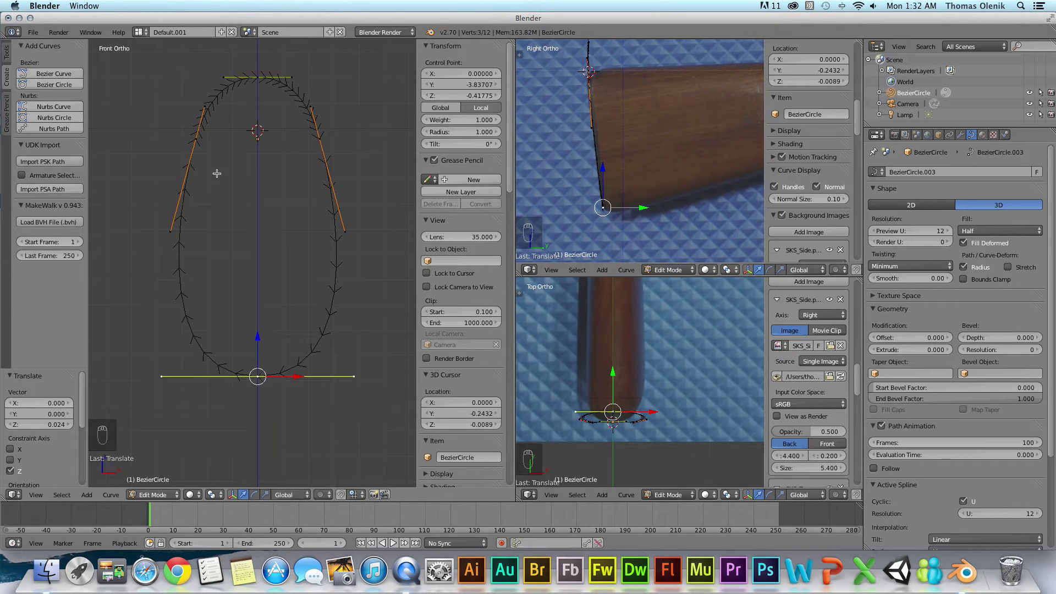
# Lower the left and right control points along Z and move the right point 0.059 inward on X.
pyautogui.rightClick(188, 167)
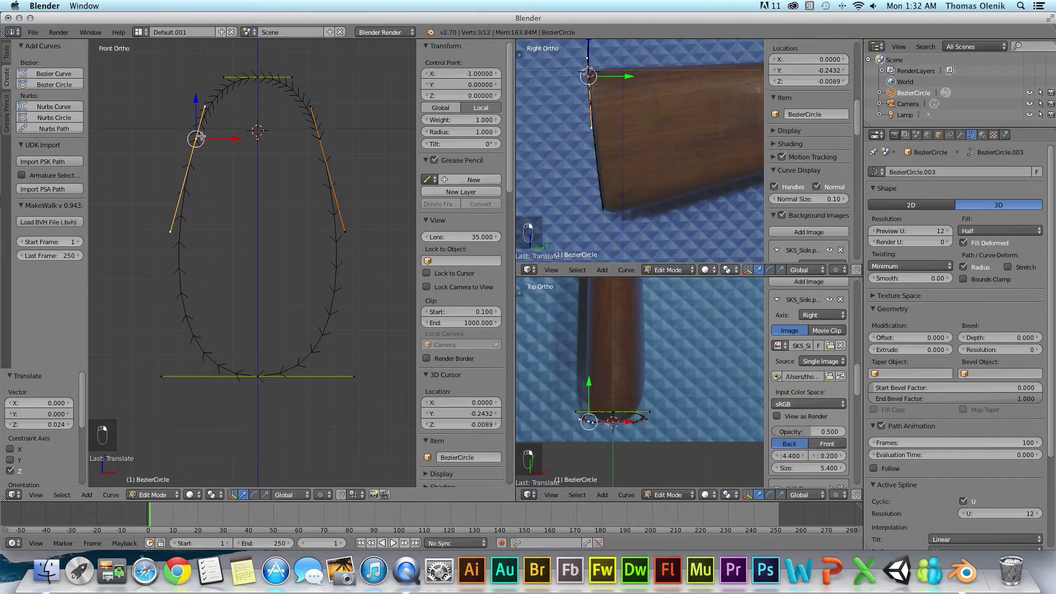
pyautogui.moveTo(195, 107); pyautogui.dragTo(251, 249)
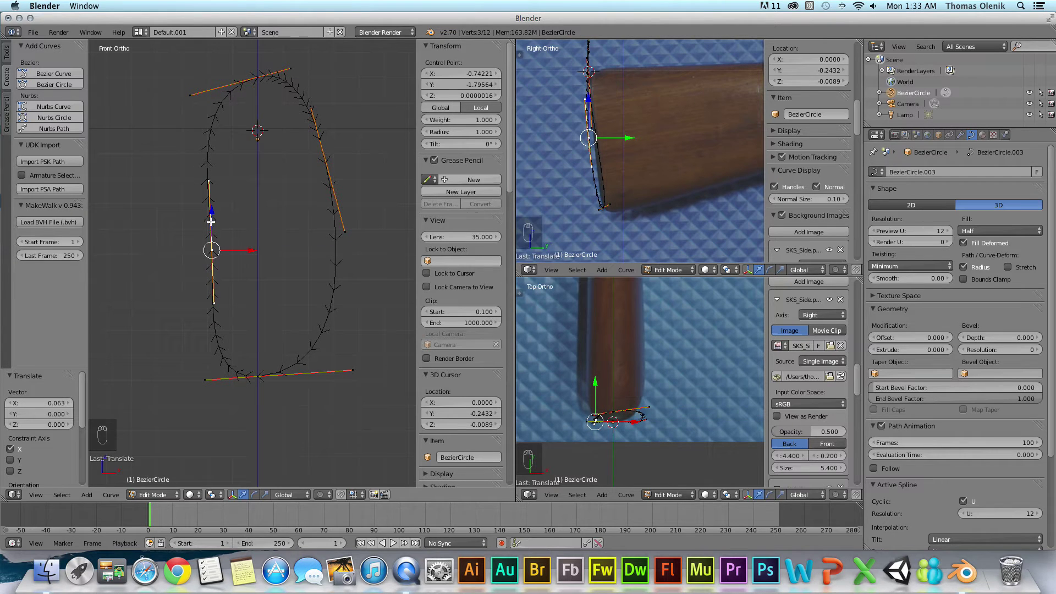
pyautogui.moveTo(211, 221); pyautogui.dragTo(211, 218)
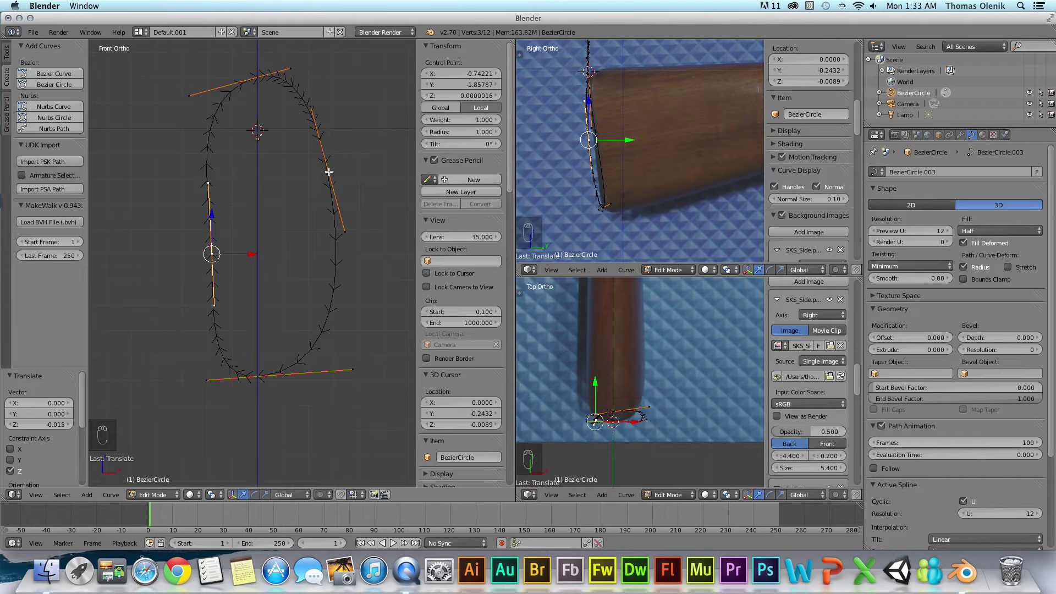
pyautogui.rightClick(329, 171)
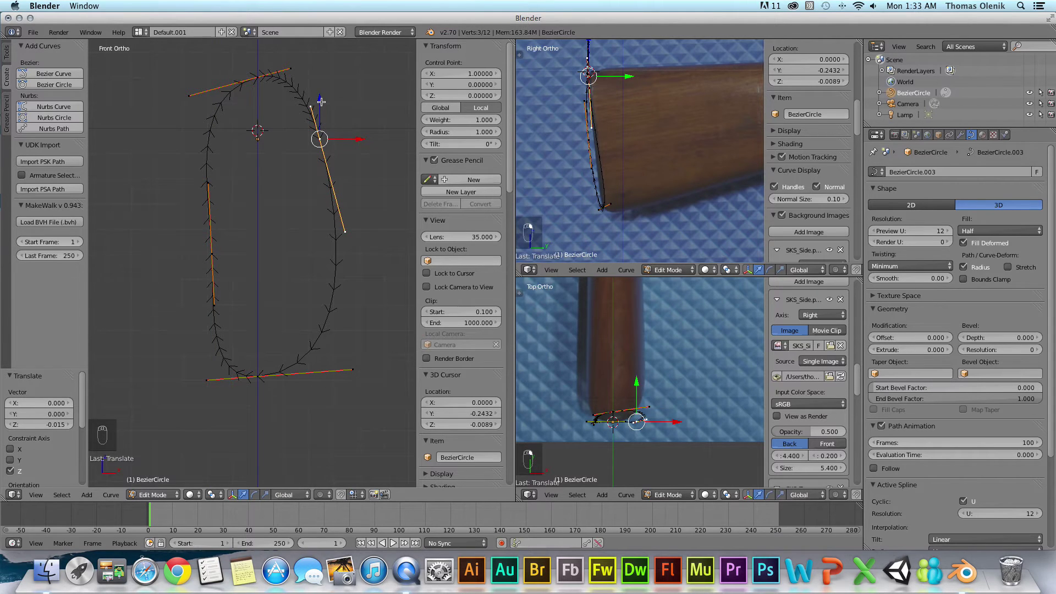
pyautogui.moveTo(322, 102); pyautogui.dragTo(322, 215)
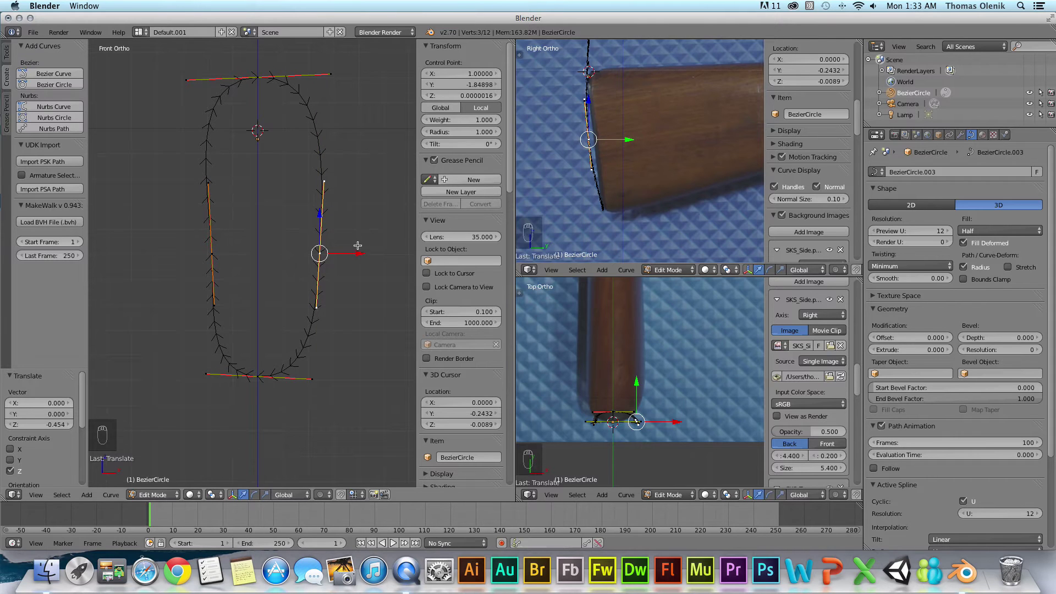
pyautogui.moveTo(358, 252); pyautogui.dragTo(345, 250)
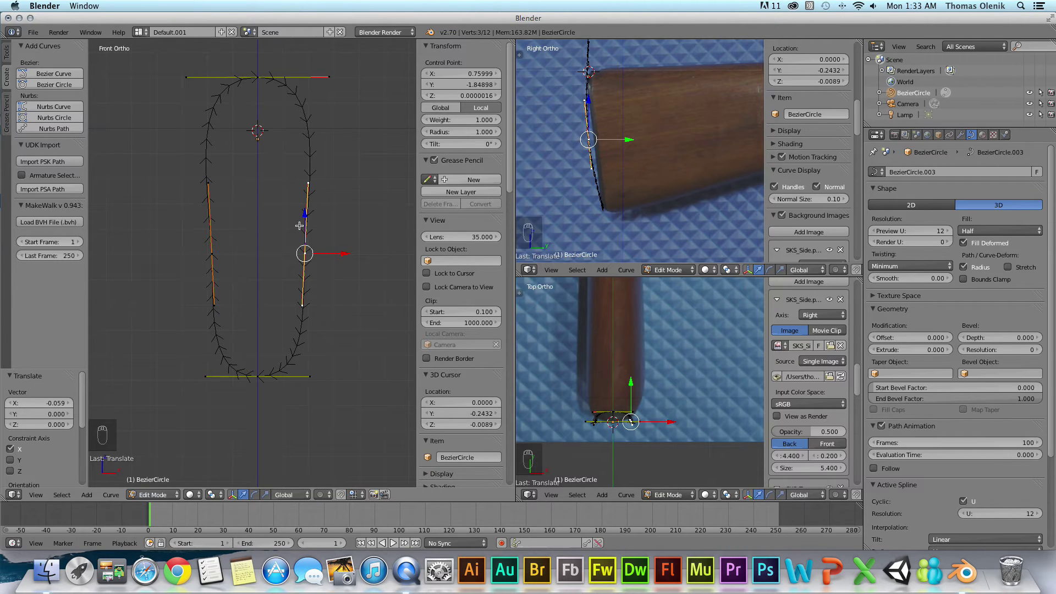
# Select both side control points and shift them to fit the stock.
pyautogui.rightClick(211, 254)
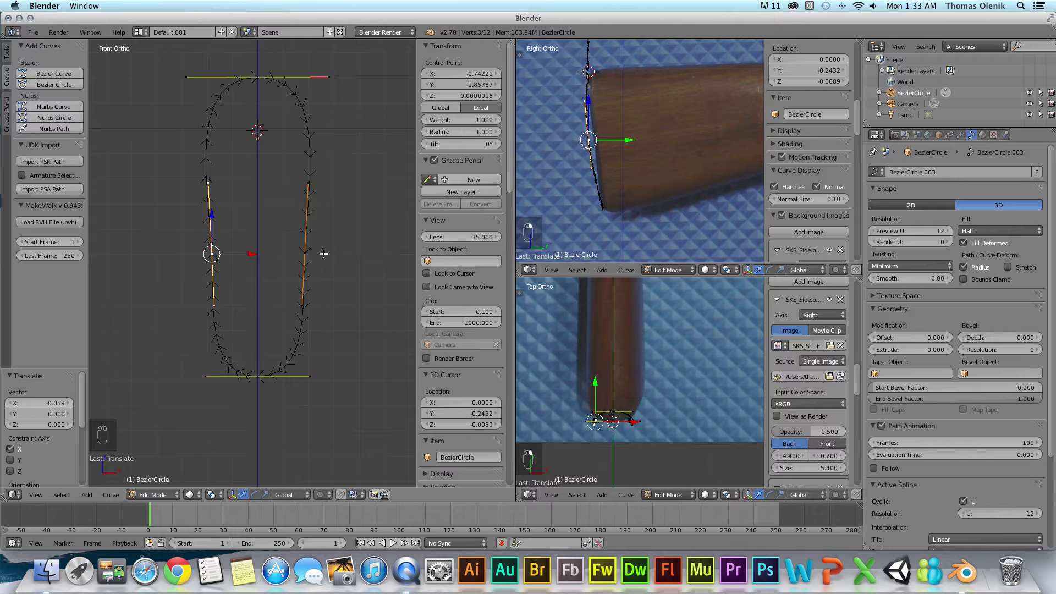
pyautogui.rightClick(303, 254)
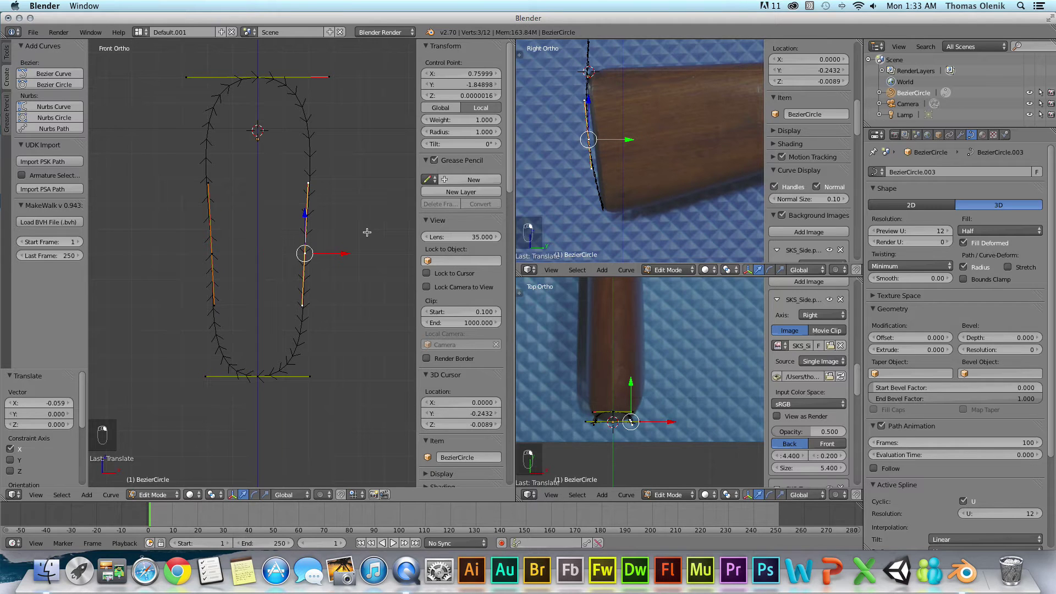
pyautogui.keyDown('shift'); pyautogui.rightClick(212, 254); pyautogui.keyUp('shift')
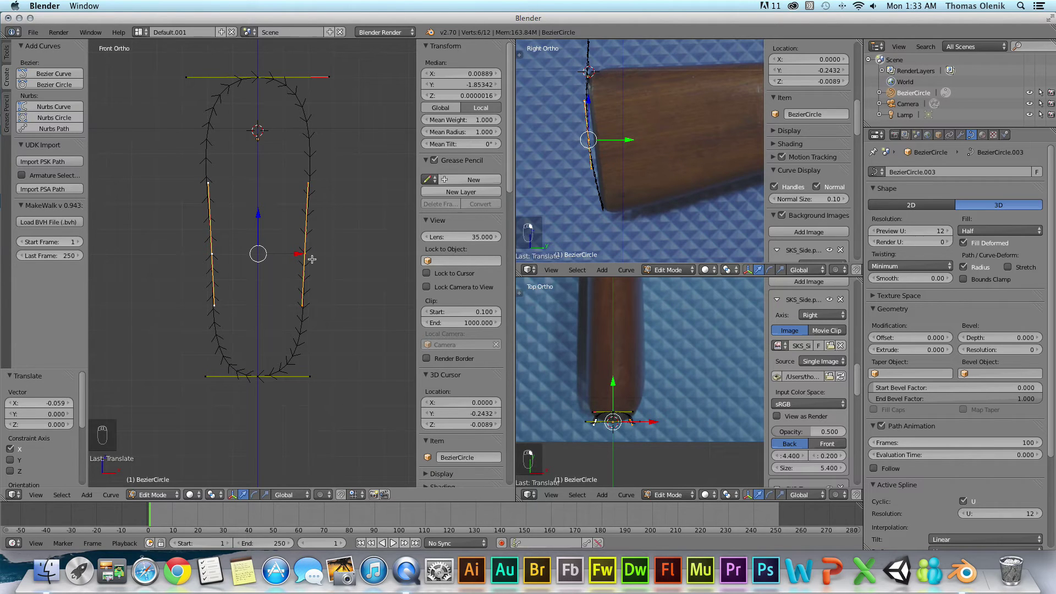
pyautogui.keyDown('shift'); pyautogui.rightClick(304, 253); pyautogui.keyUp('shift')
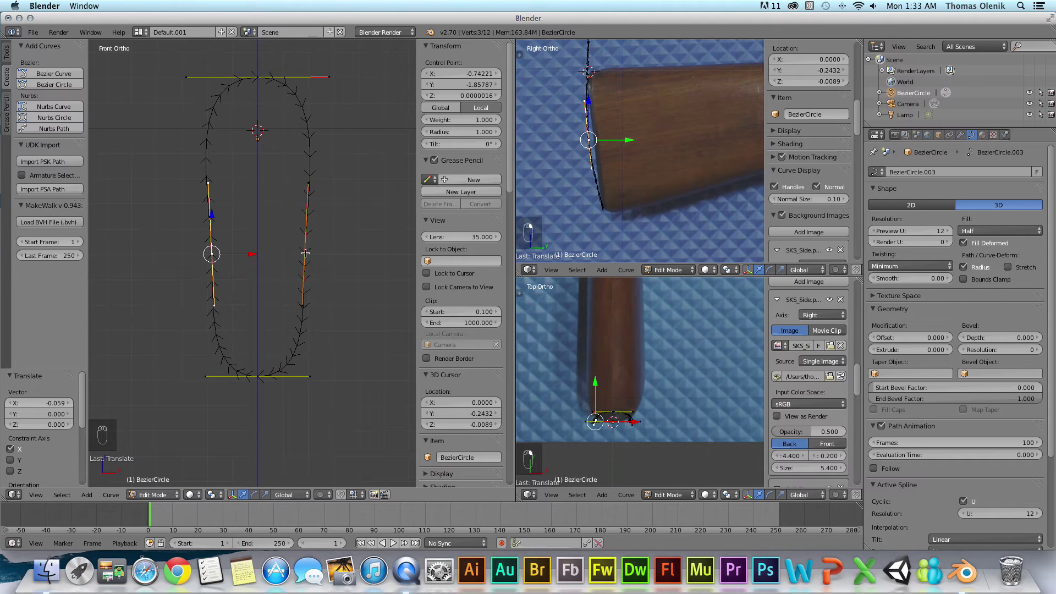
pyautogui.keyDown('shift'); pyautogui.rightClick(305, 253); pyautogui.keyUp('shift')
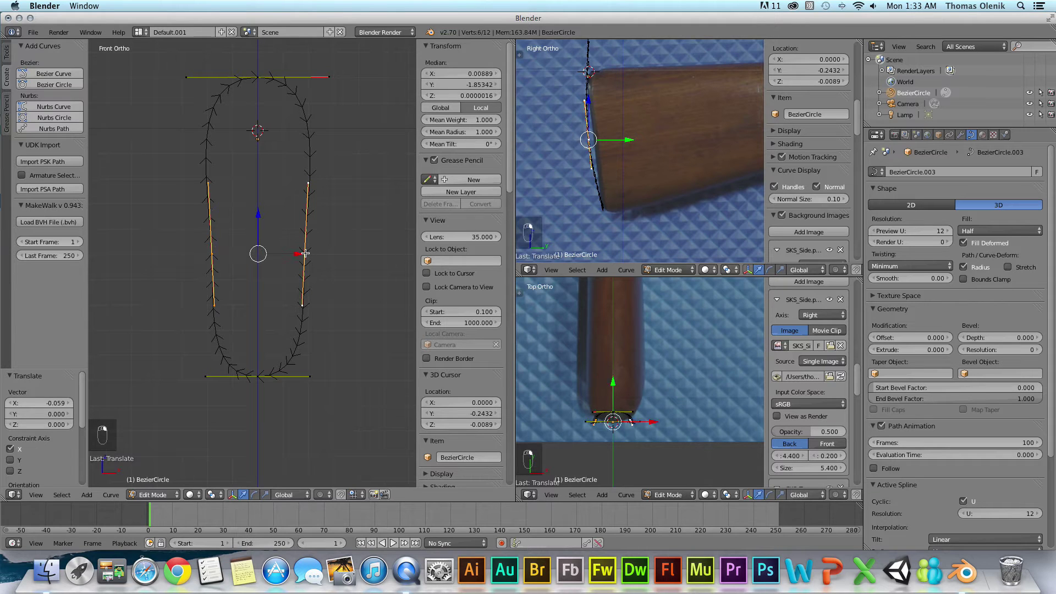
pyautogui.click(627, 139)
pyautogui.moveTo(628, 139); pyautogui.dragTo(632, 139)
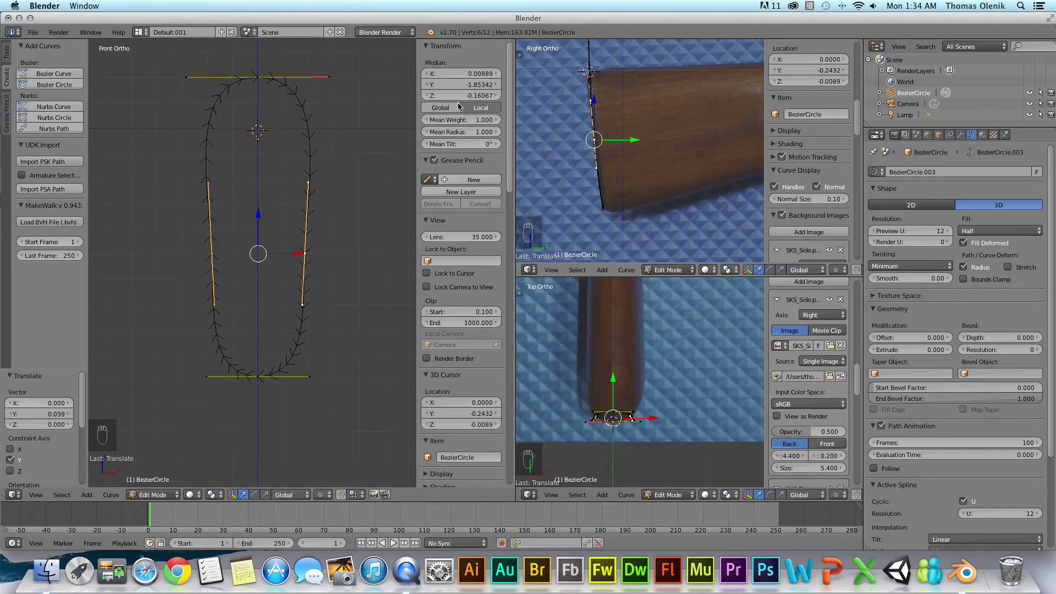
# Lower the top control point down to the stock's top edge.
pyautogui.rightClick(256, 79)
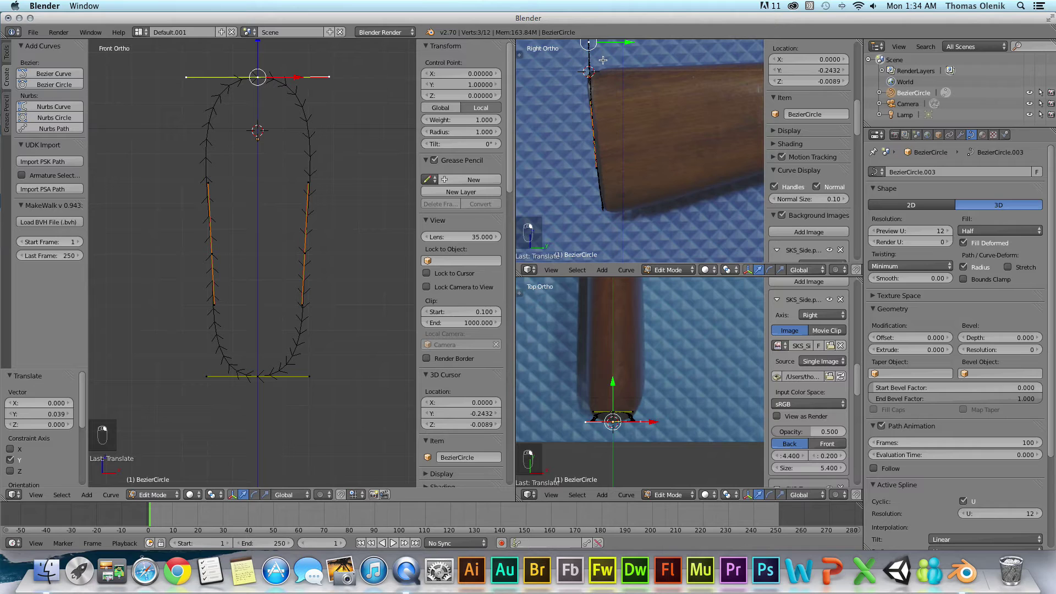
pyautogui.scroll(-1, 604, 65)
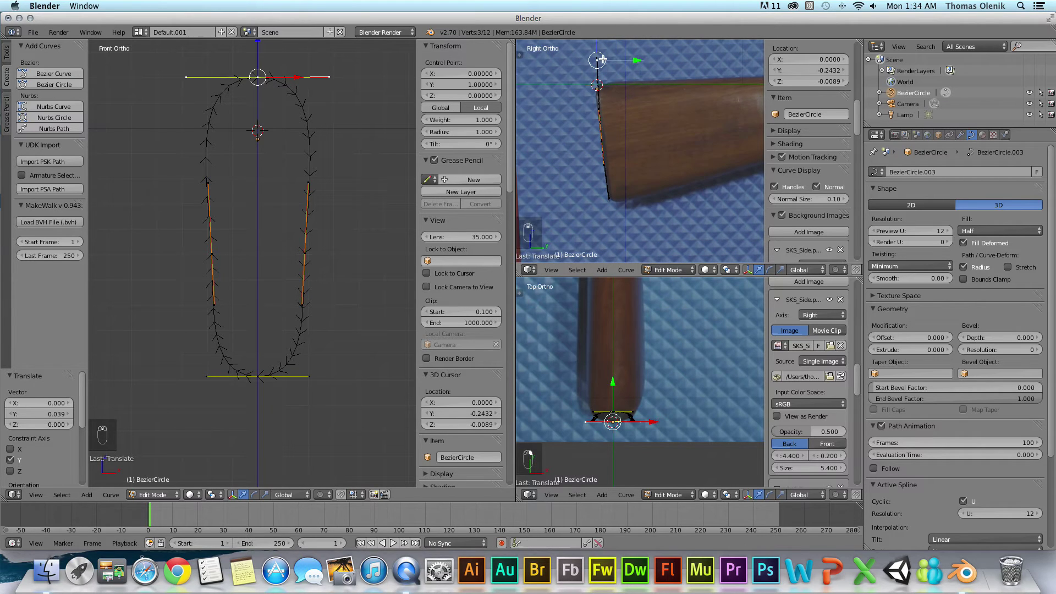
pyautogui.scroll(-2, 604, 65)
pyautogui.moveTo(607, 52); pyautogui.dragTo(609, 67)
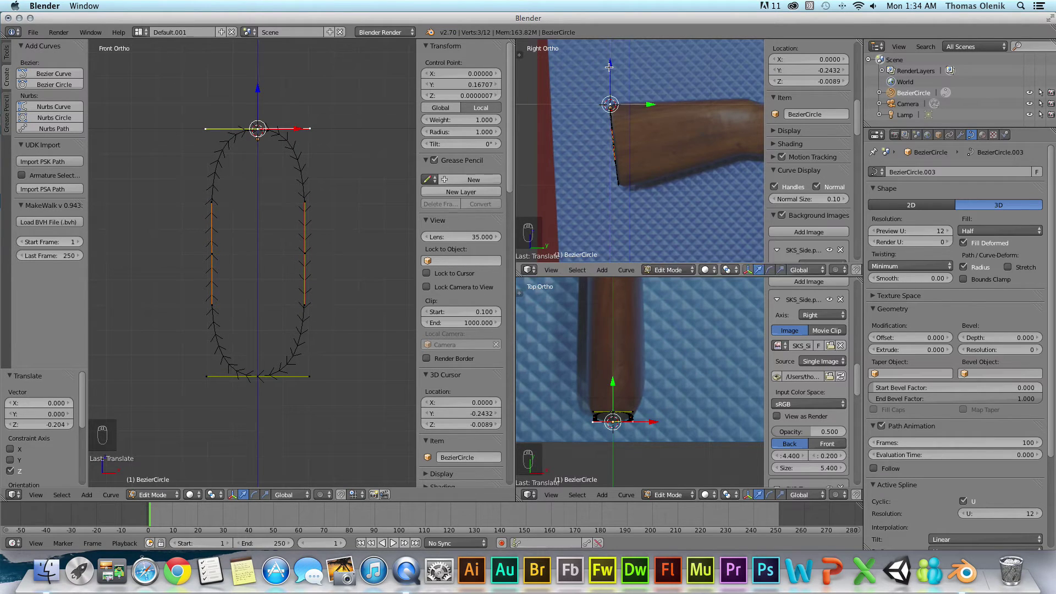
# Adjust the right control point's height on Z and sideways position on X.
pyautogui.rightClick(304, 254)
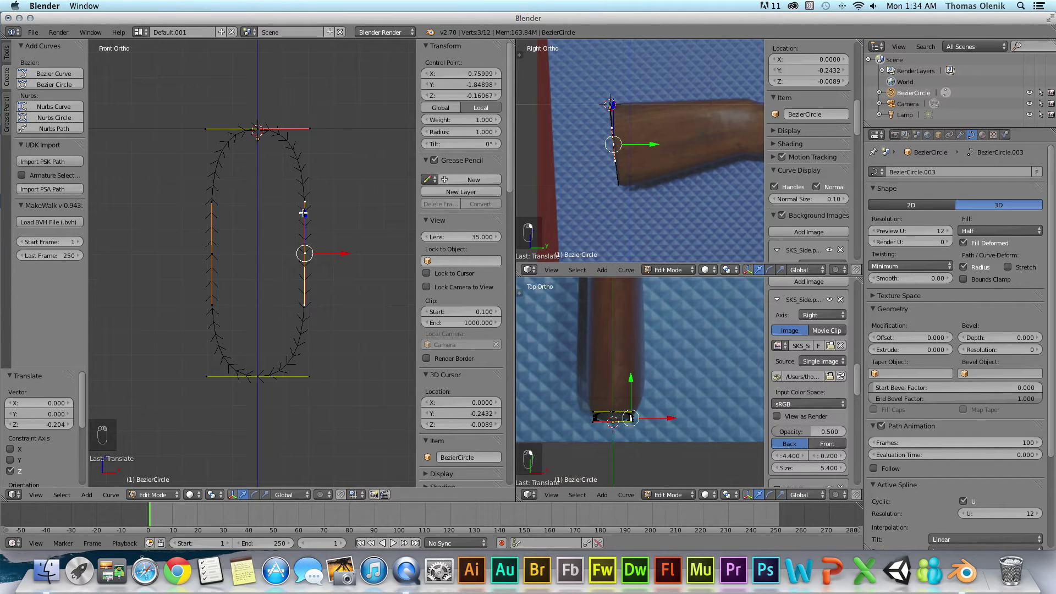
pyautogui.press('g')
pyautogui.press('z')
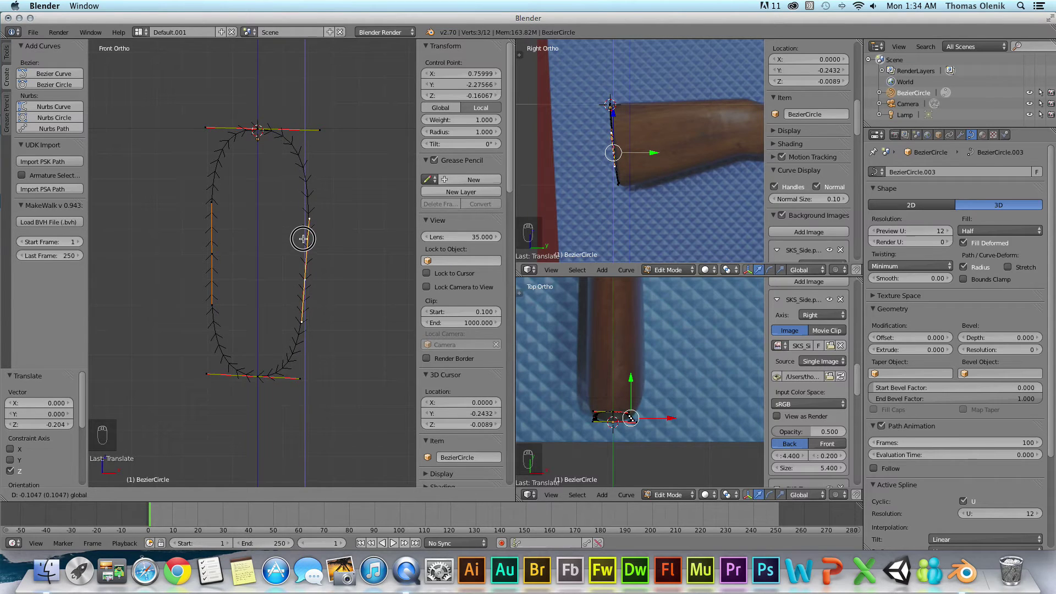
pyautogui.click(303, 237)
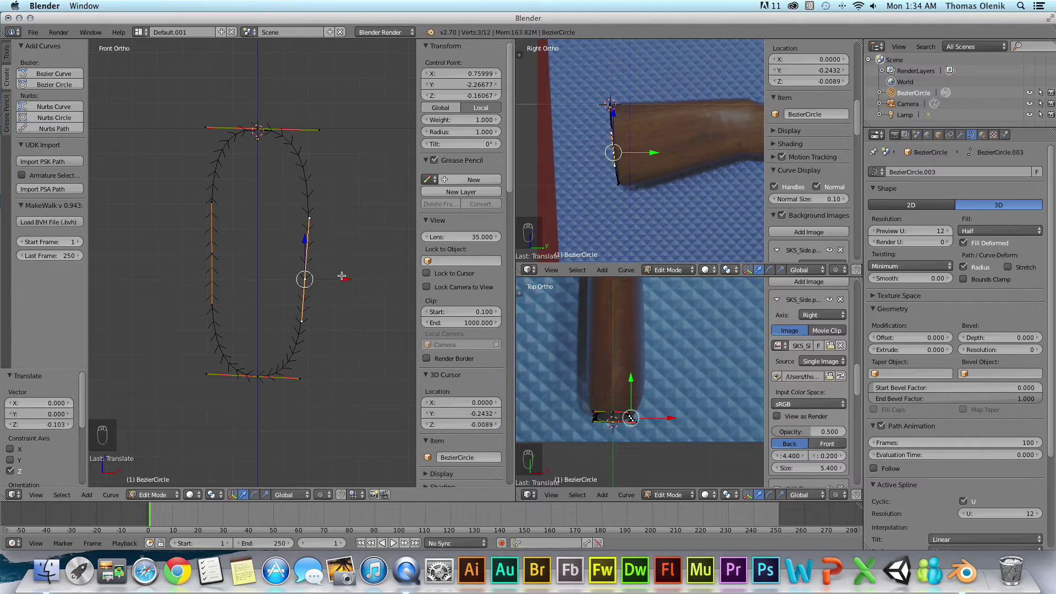
pyautogui.press('g')
pyautogui.press('x')
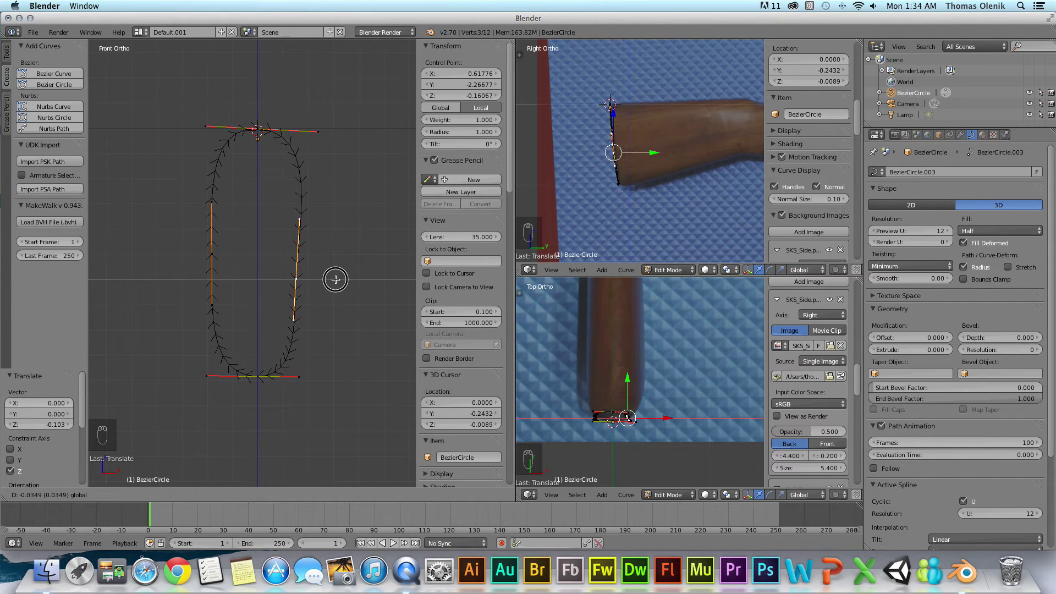
pyautogui.click(334, 280)
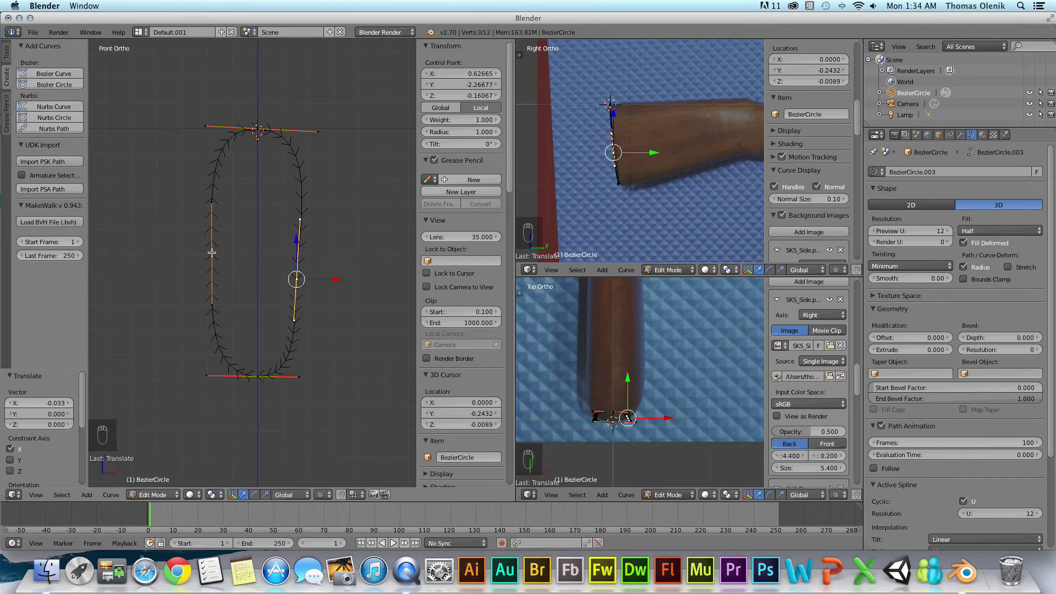
# Lower the left control point 0.098 on Z and nudge it 0.028 inward on X.
pyautogui.rightClick(212, 253)
pyautogui.press('g')
pyautogui.press('z')
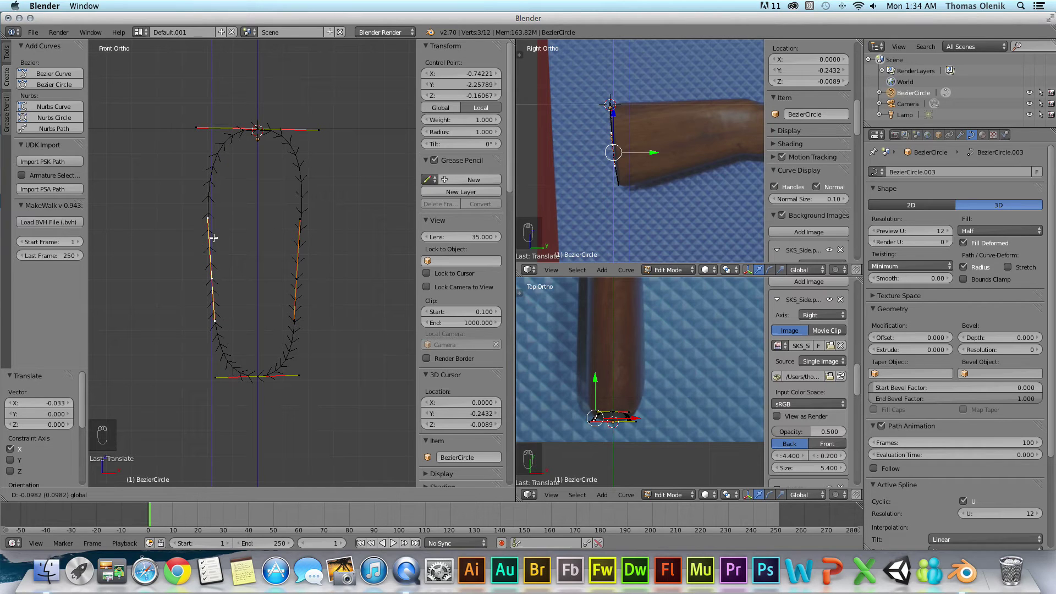
pyautogui.click(213, 238)
pyautogui.press('g')
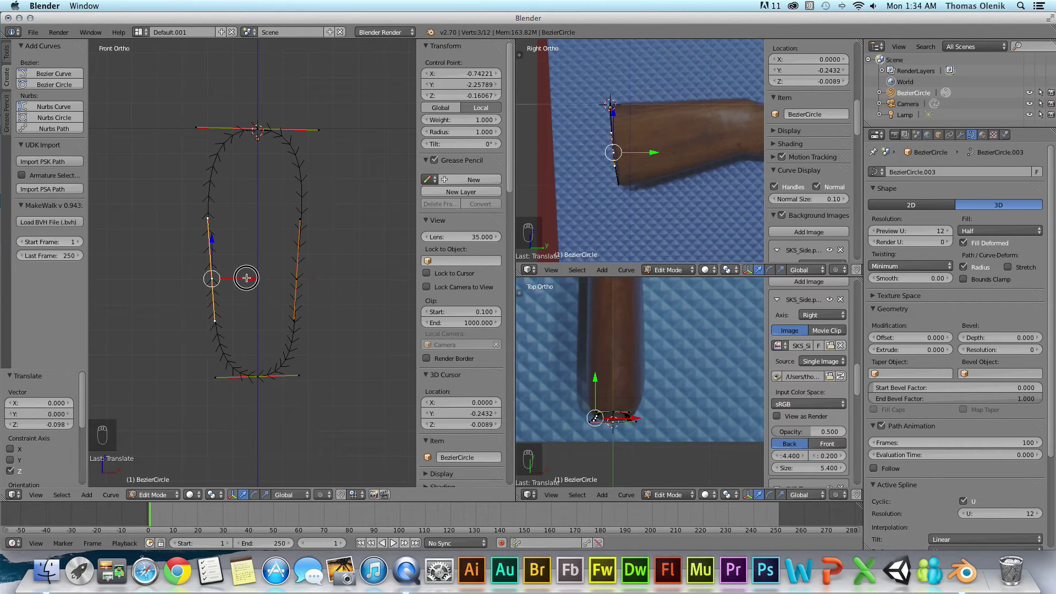
pyautogui.press('x')
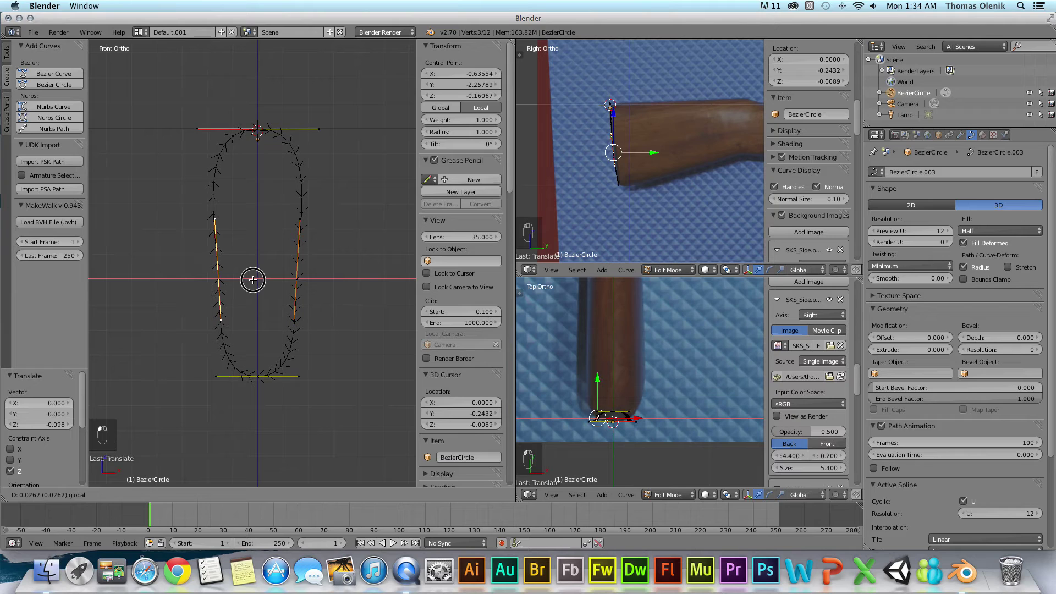
pyautogui.click(253, 280)
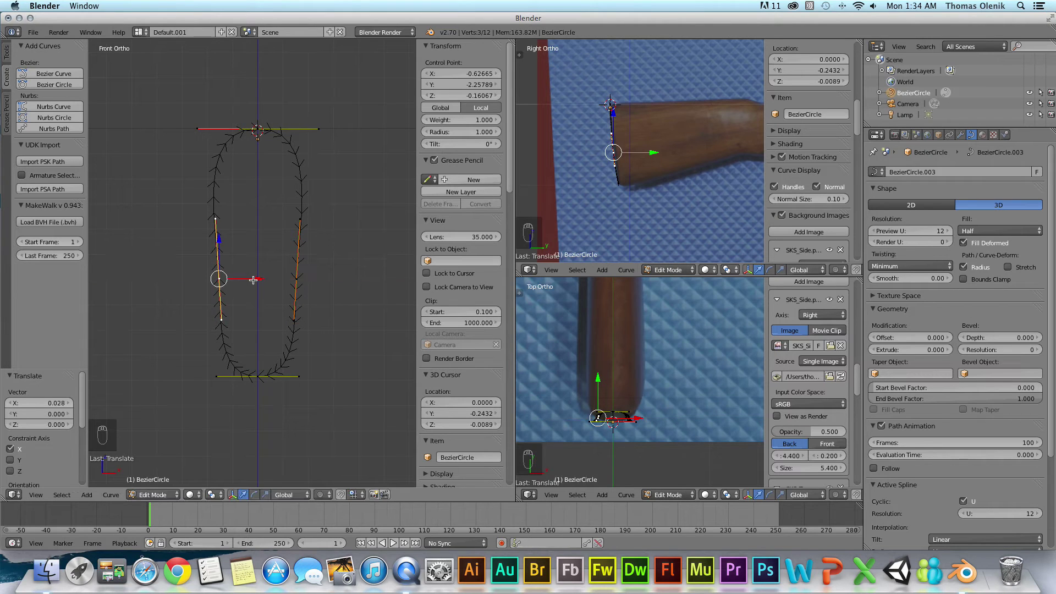
# Leave Edit Mode so the reshaped stock-end curve is handled in Object Mode.
pyautogui.click(336, 240)
pyautogui.press('Tab')
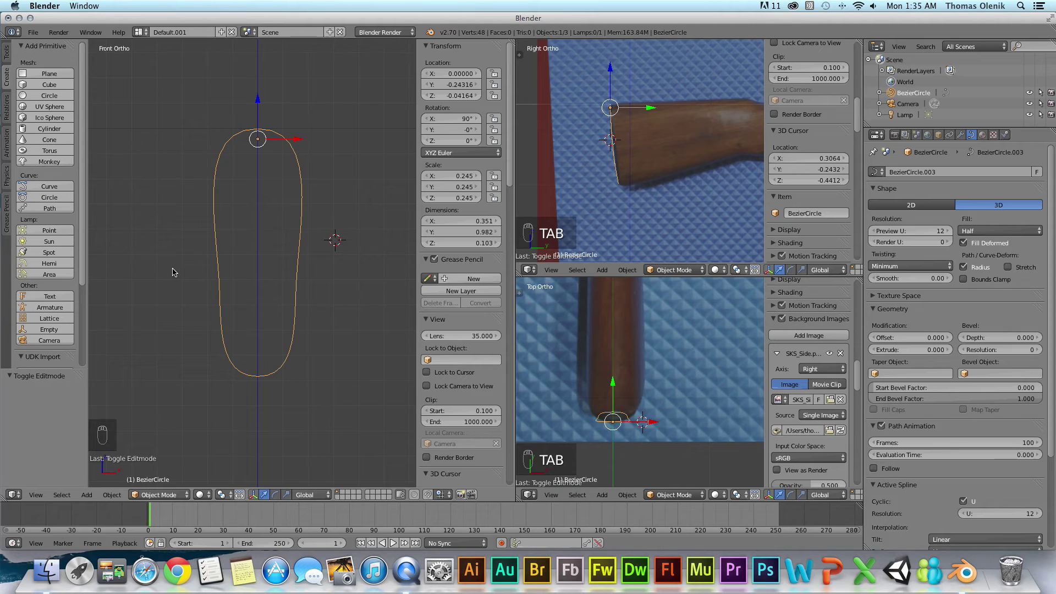
# Convert the curve to a mesh via Alt+C and enter Edit Mode on its 48 vertices.
pyautogui.hotkey('alt', 'c')
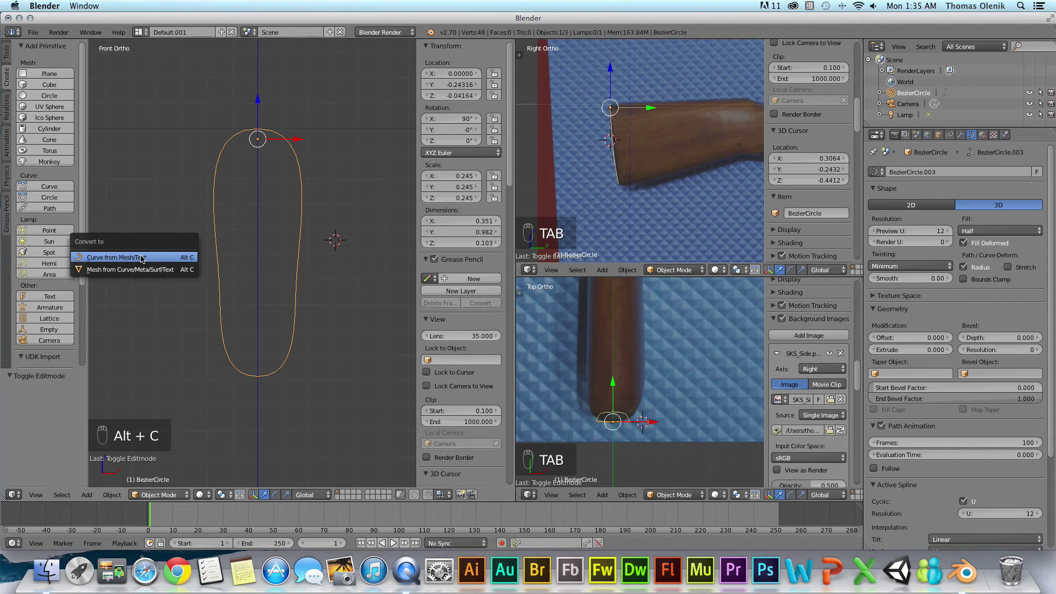
pyautogui.click(122, 270)
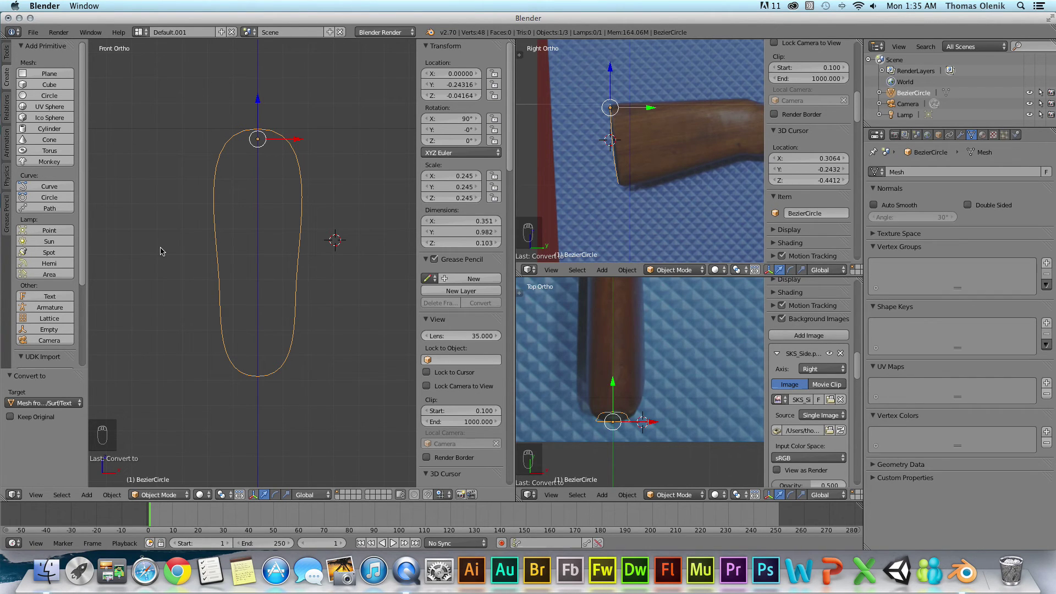
pyautogui.press('Tab')
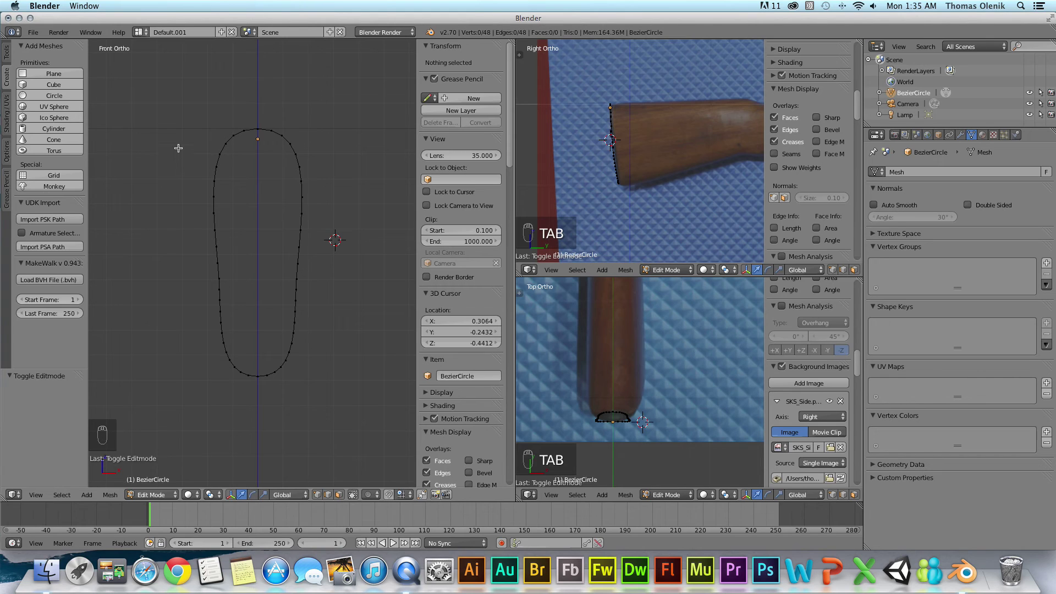
# Box-select all 48 outline vertices and fill them with one face.
pyautogui.press('b')
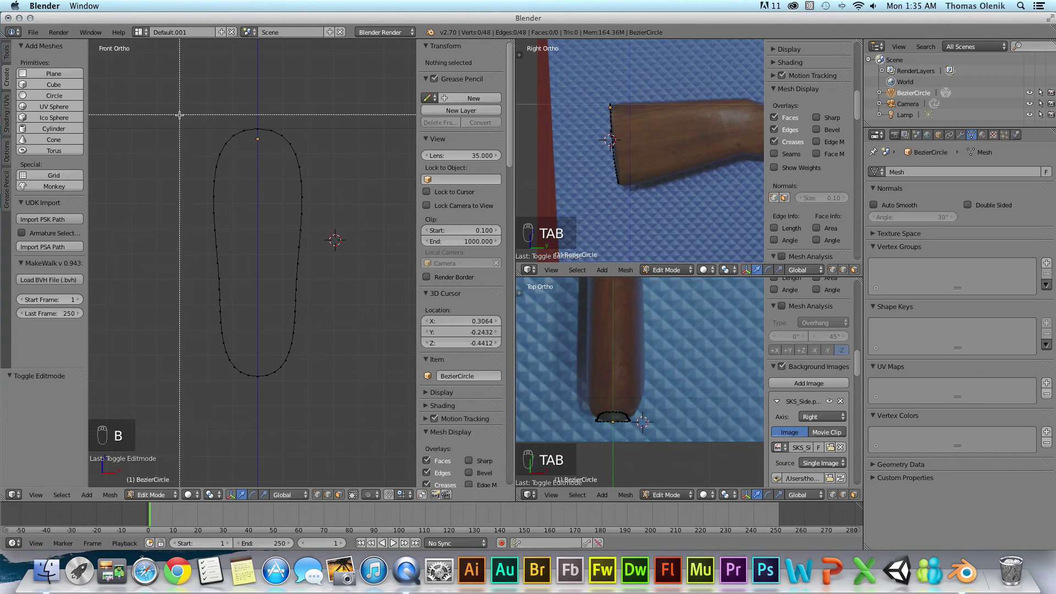
pyautogui.moveTo(180, 115); pyautogui.dragTo(322, 412)
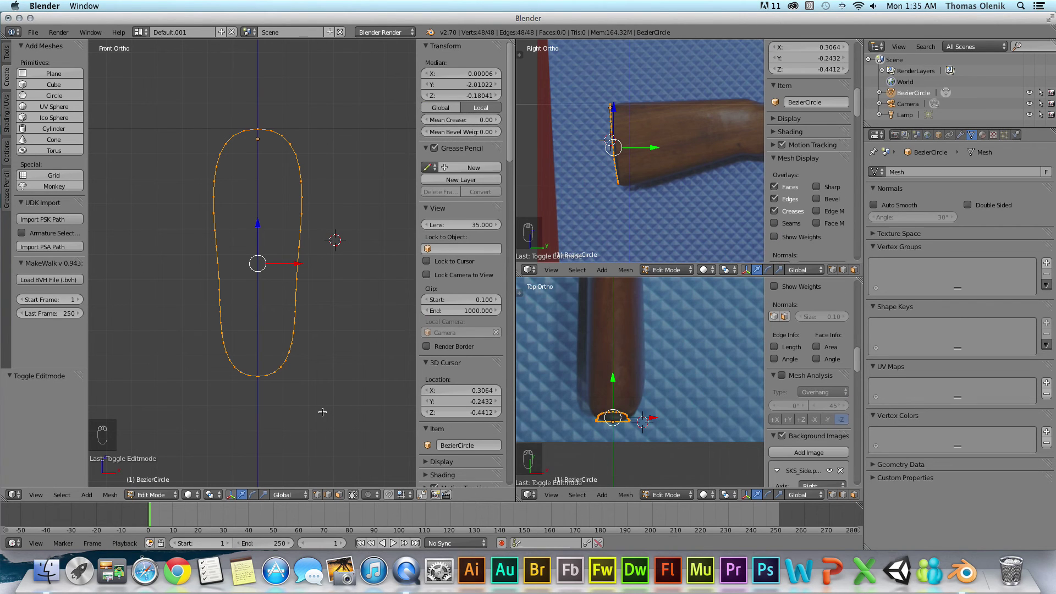
pyautogui.press('f')
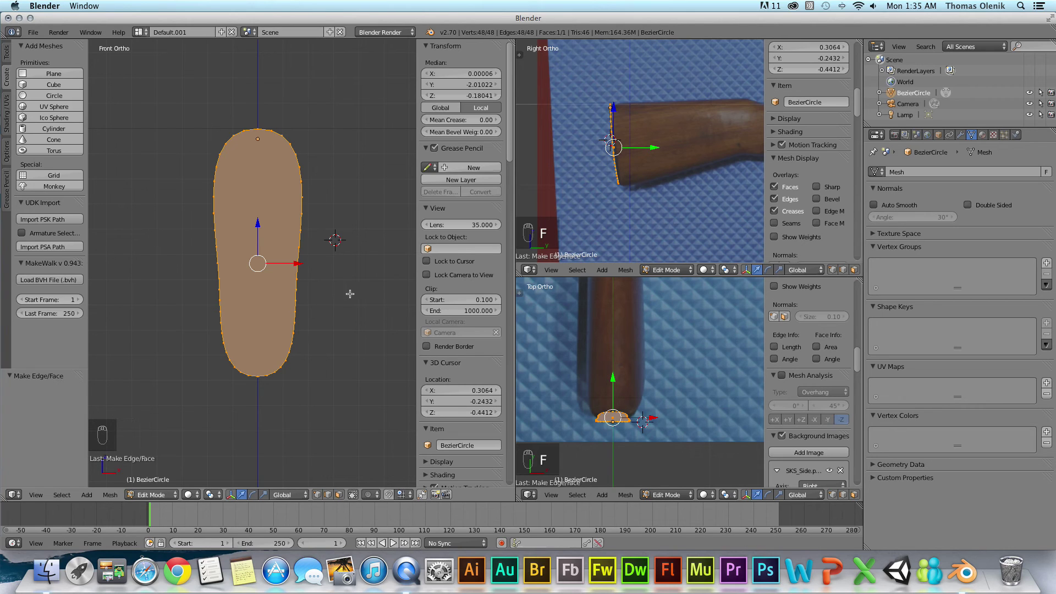
# Extrude the stock-end face along its normal about 0.89 units, redoing an overlong first try.
pyautogui.moveTo(348, 291); pyautogui.dragTo(312, 284, button='middle')
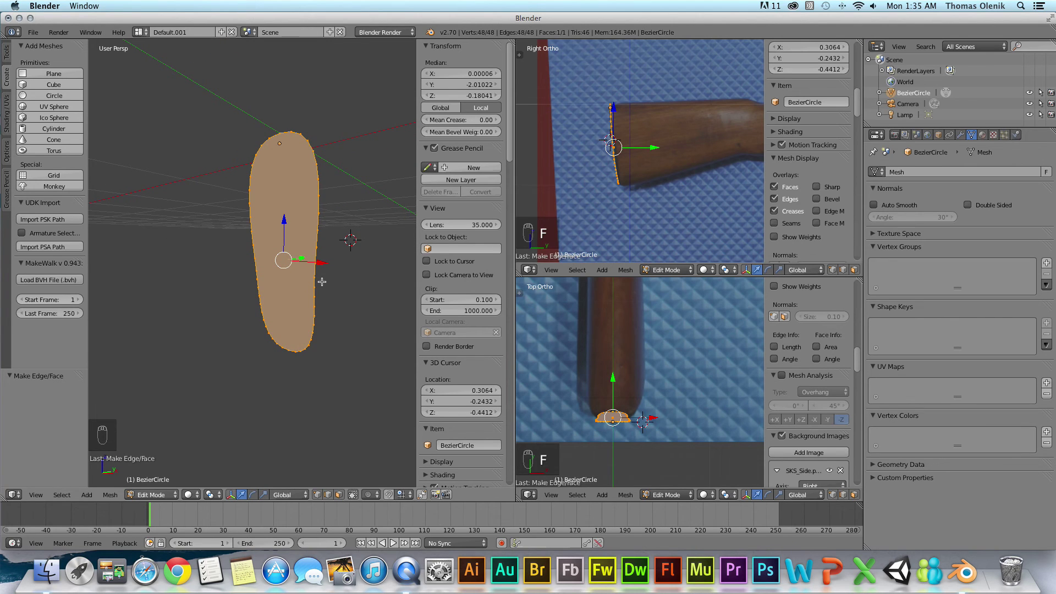
pyautogui.press('e')
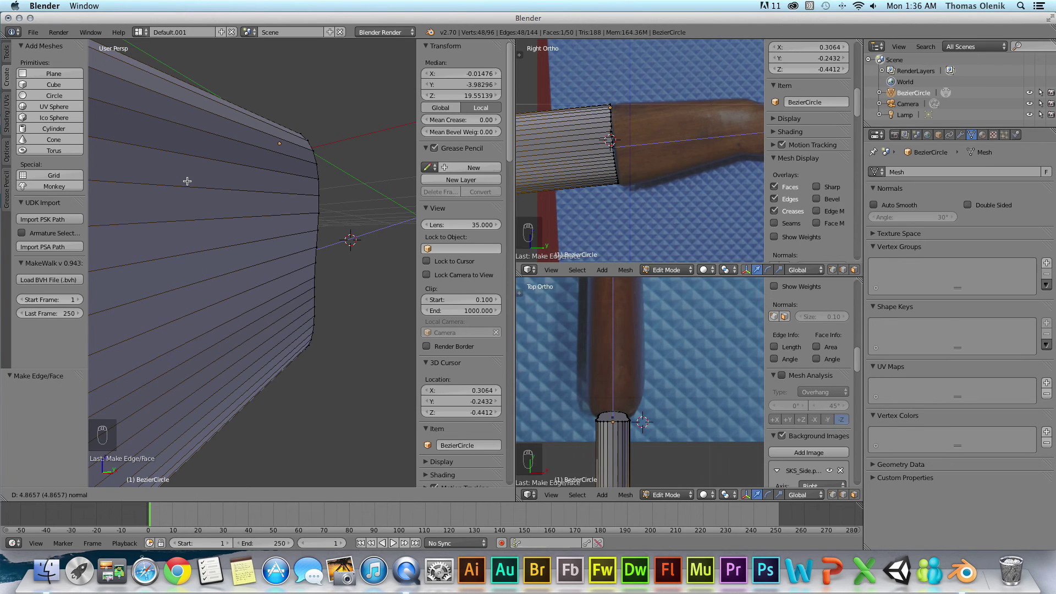
pyautogui.press('Escape')
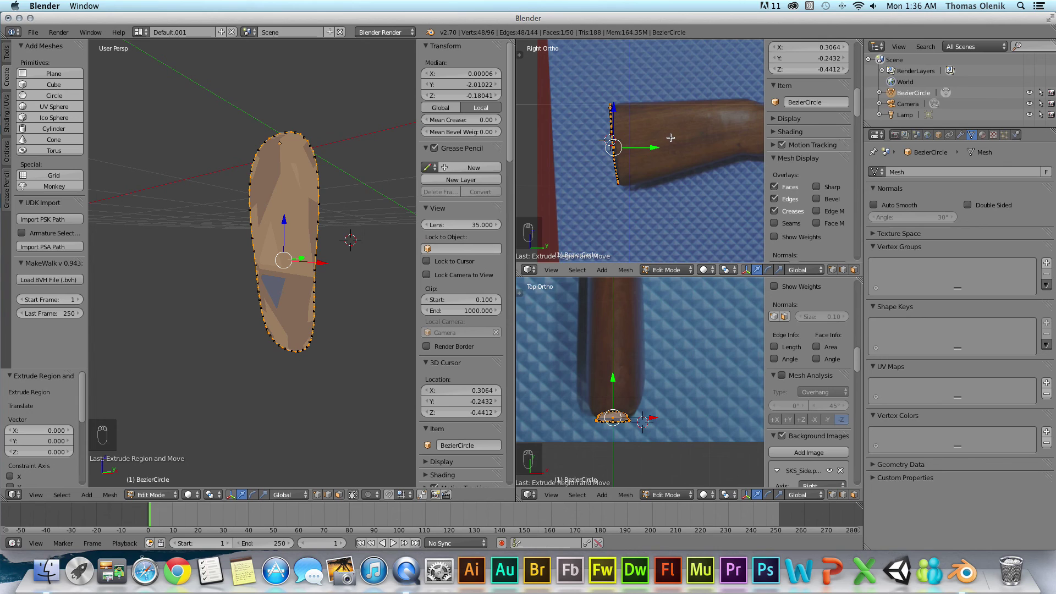
pyautogui.press('e')
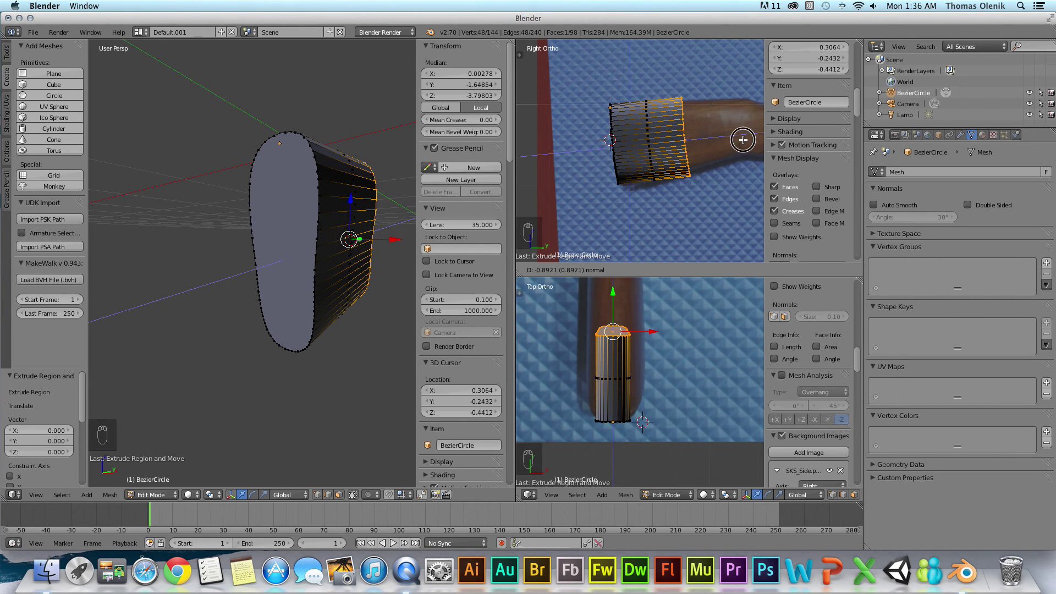
# Confirm the extrusion, then scale the extruded end ring to 0.896 to taper the stock.
pyautogui.click(742, 140)
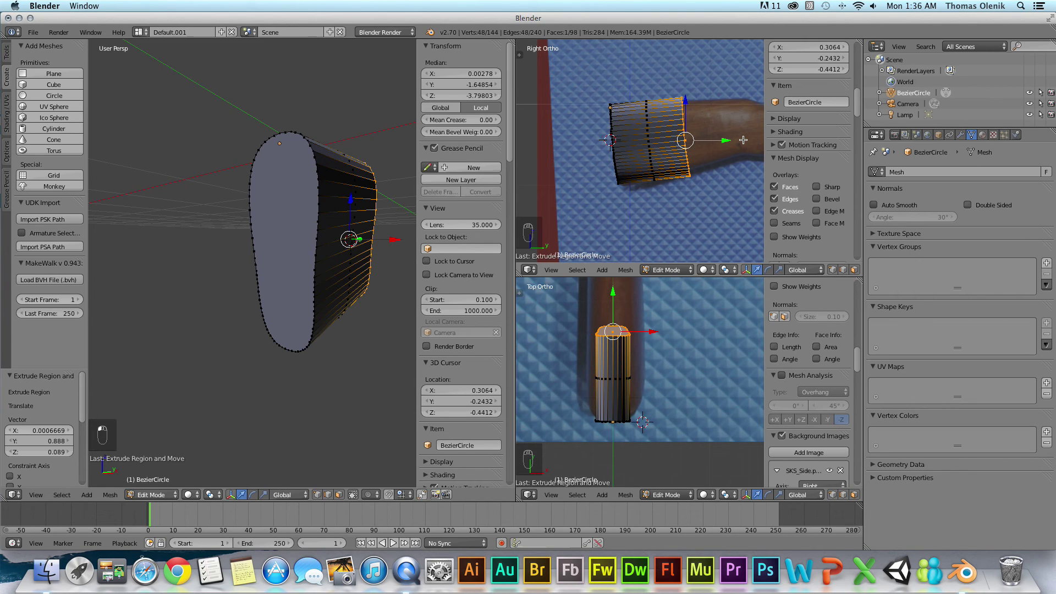
pyautogui.press('s')
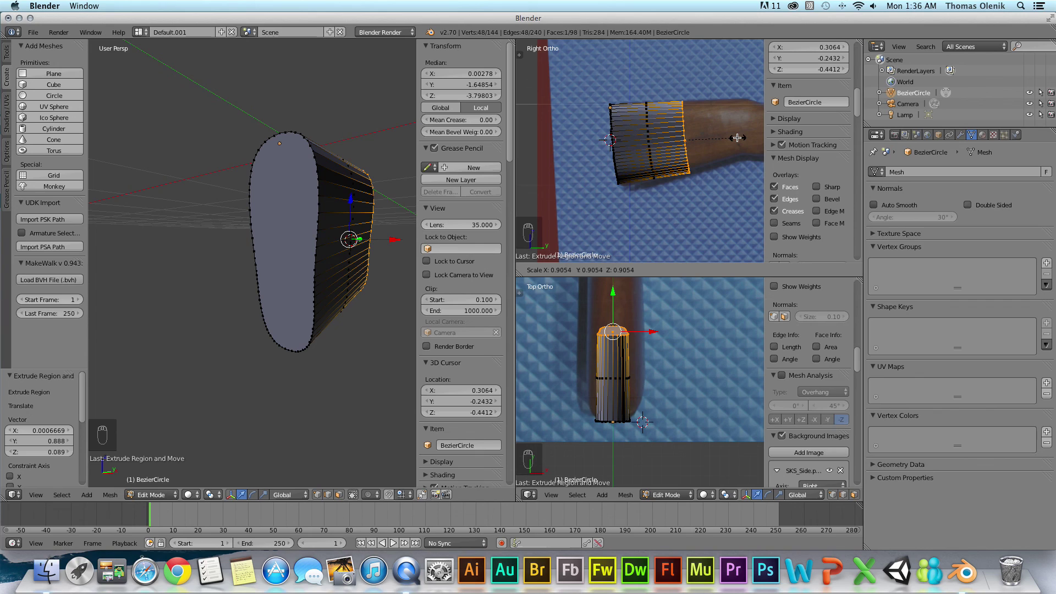
pyautogui.click(737, 137)
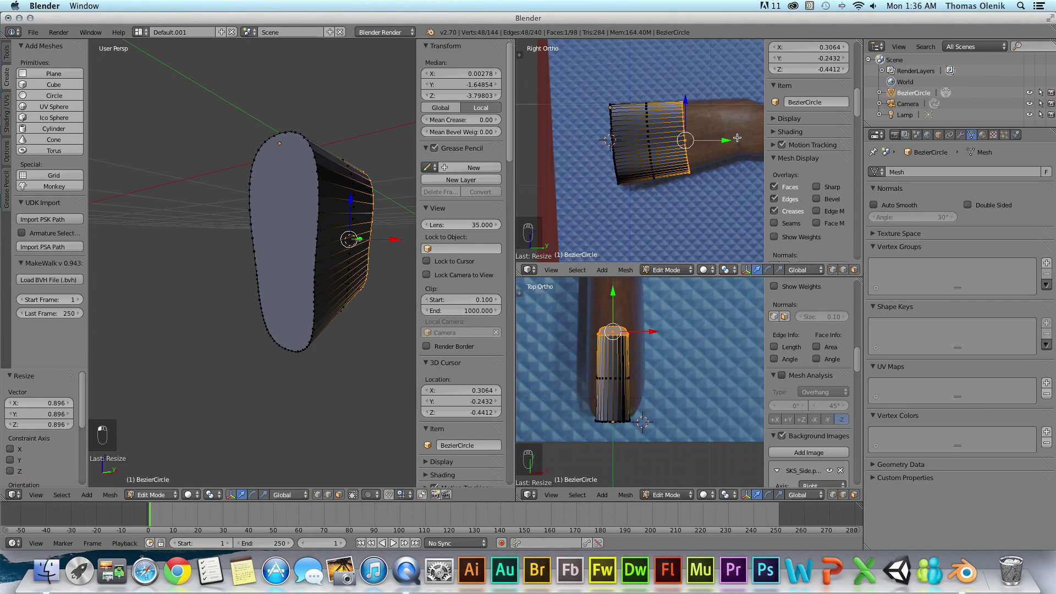